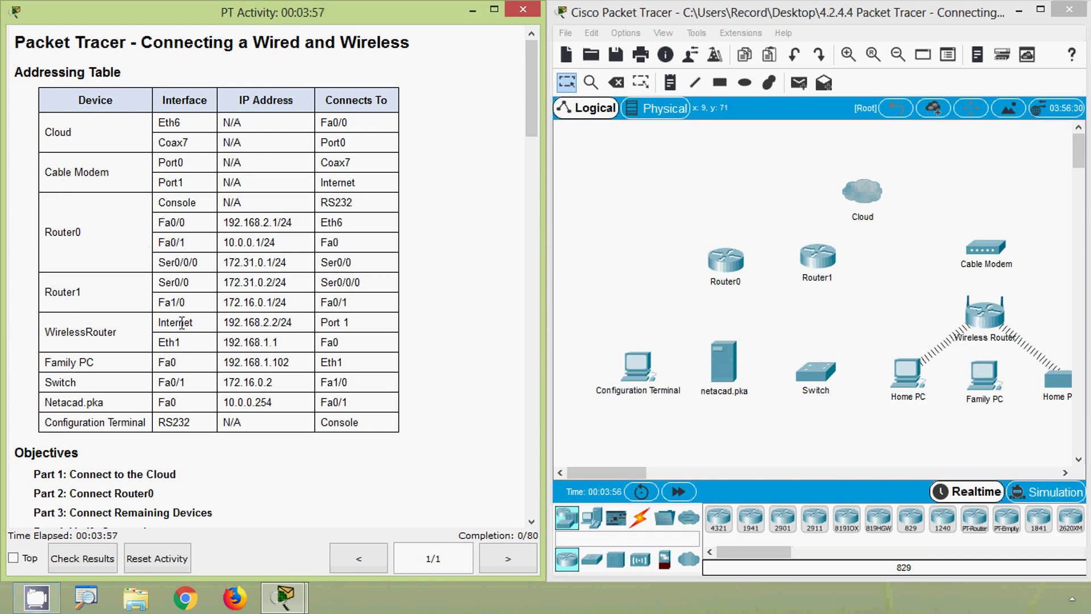
Read through the activity's addressing table, objectives, background and the Part 1 instructions for connecting to the cloud
scroll(172, 330, "down", 1)
scroll(173, 332, "down", 1)
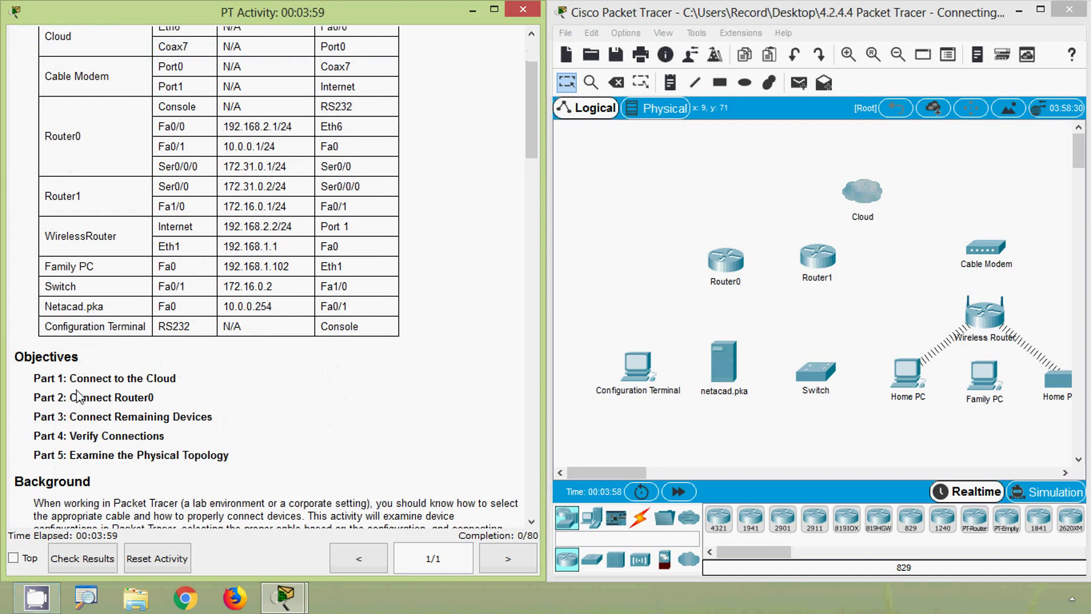
scroll(77, 396, "down", 1)
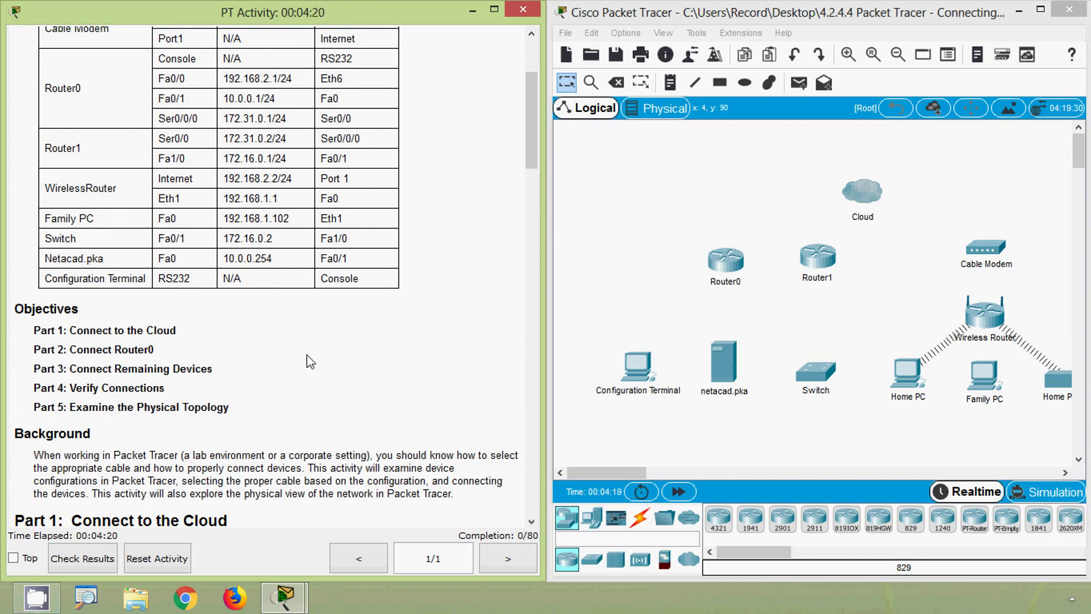
scroll(309, 361, "down", 3)
scroll(209, 458, "down", 1)
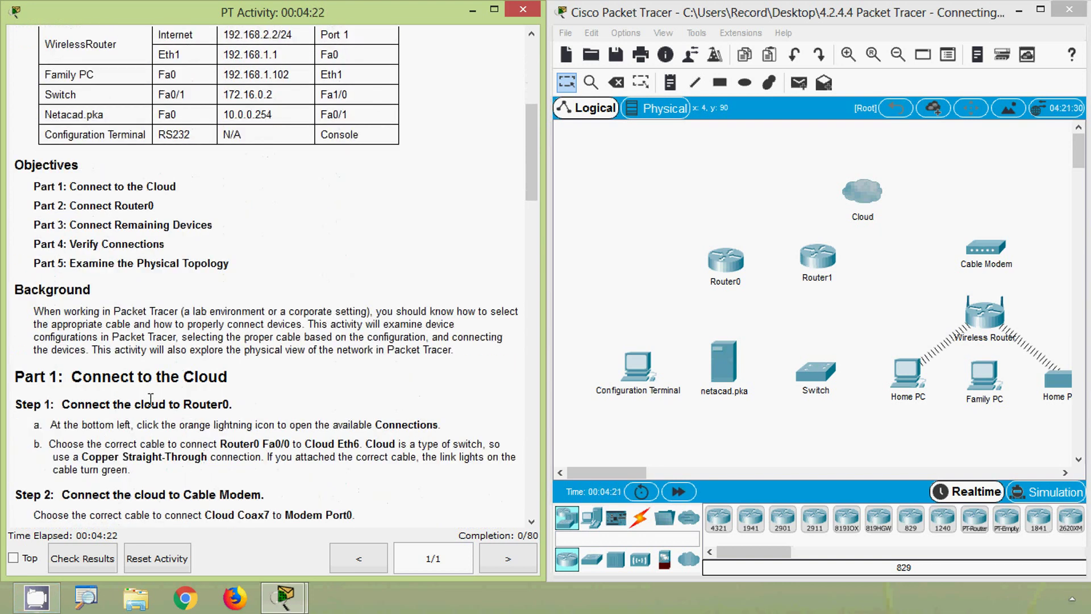
scroll(198, 413, "down", 1)
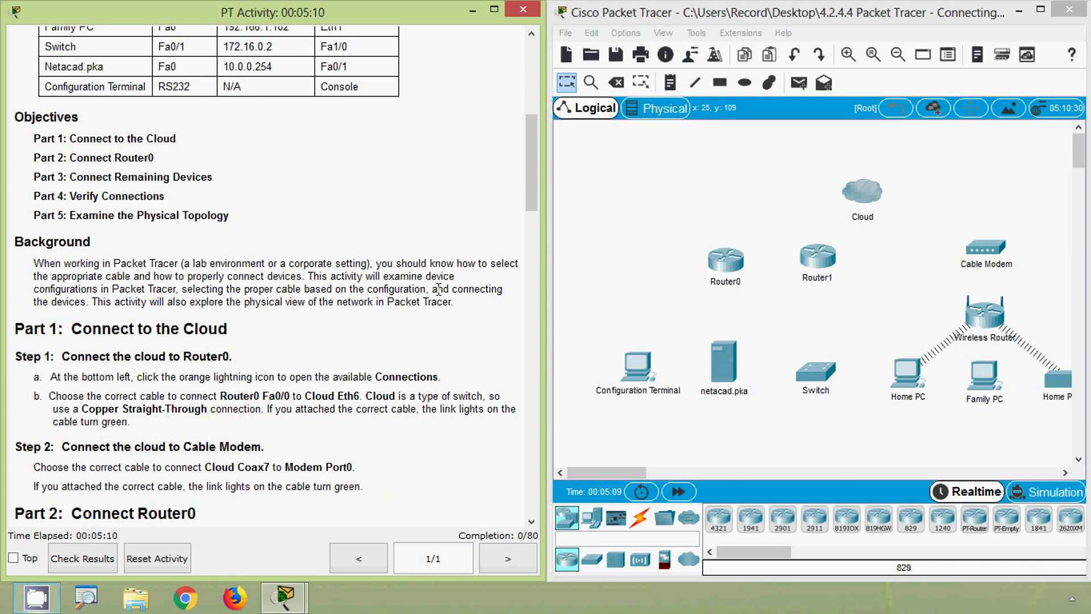
Connect Router0 FastEthernet0/0 to Cloud Ethernet6 with a Copper Straight-Through cable
left_click(641, 519)
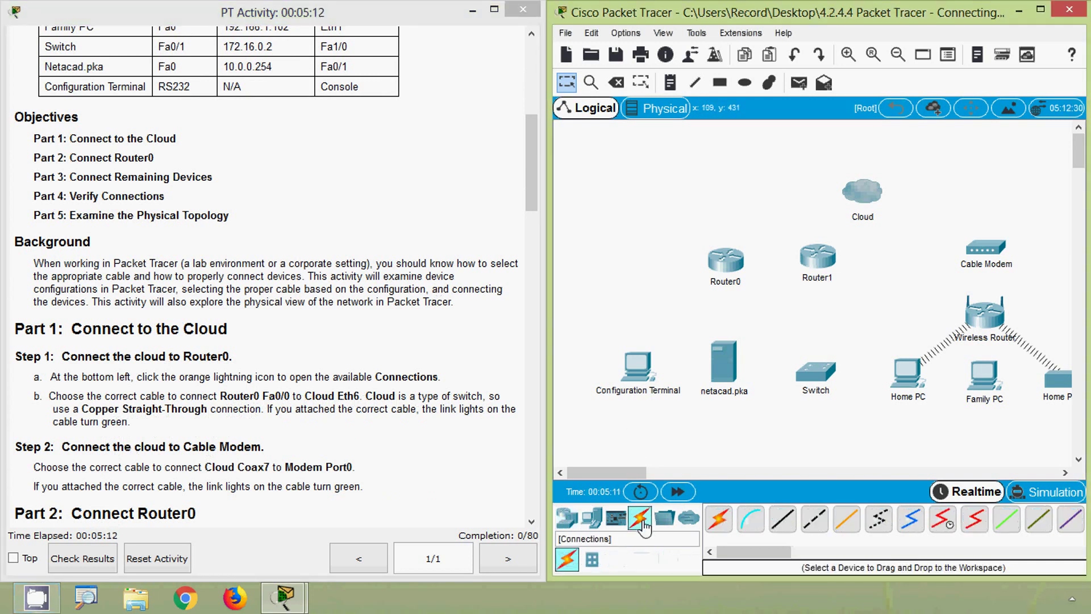
left_click(782, 522)
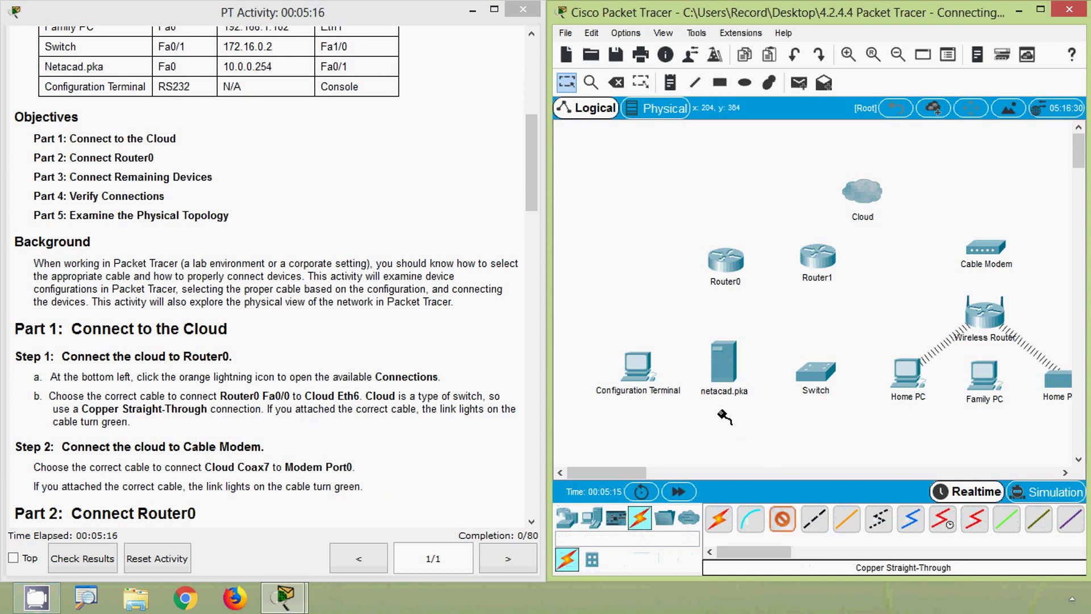
left_click(725, 261)
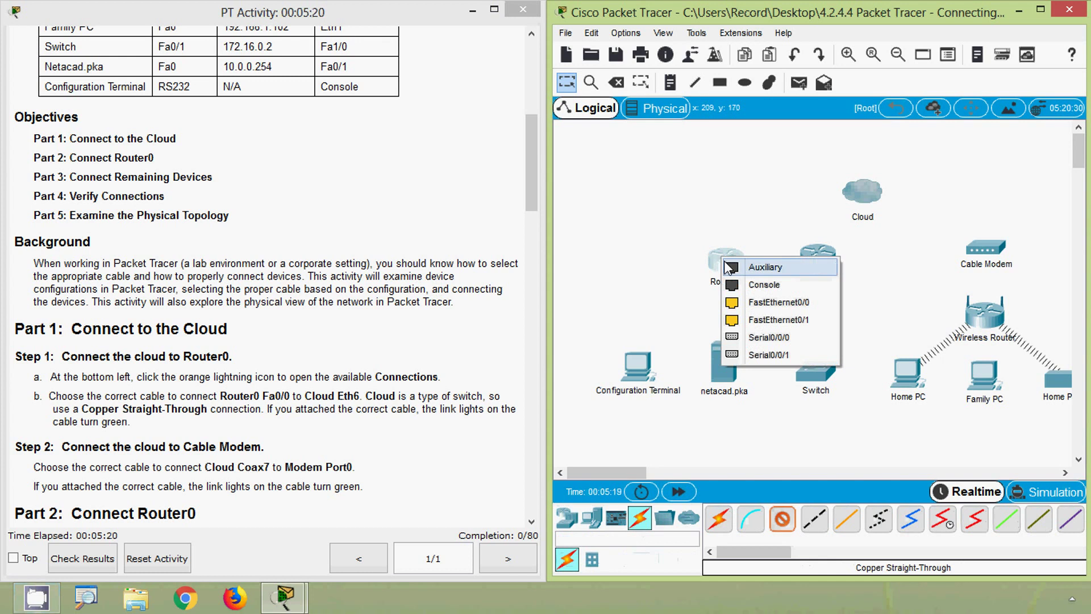
left_click(768, 302)
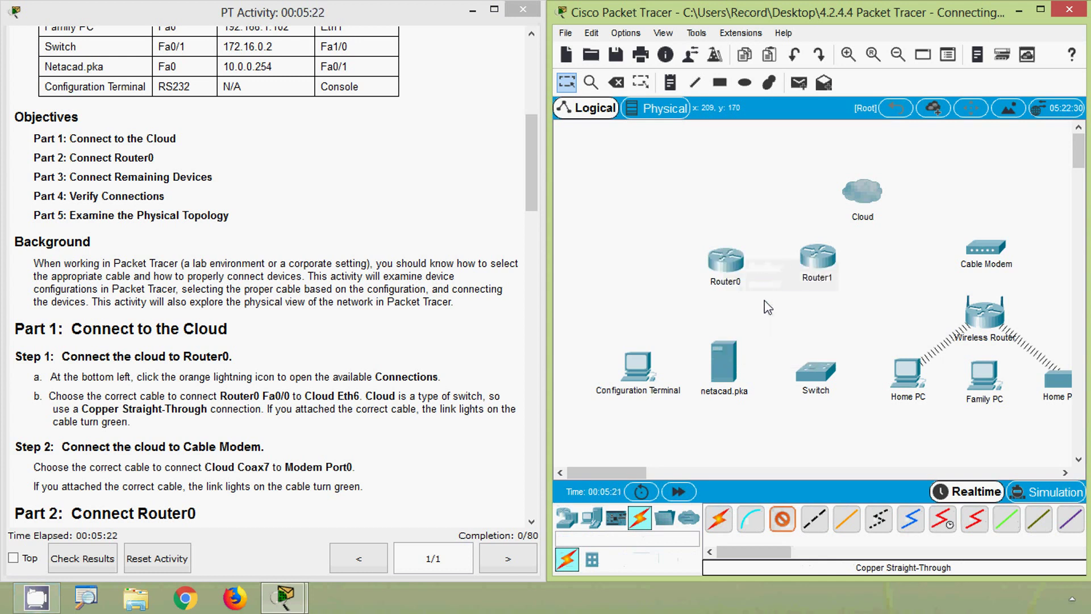
left_click(868, 198)
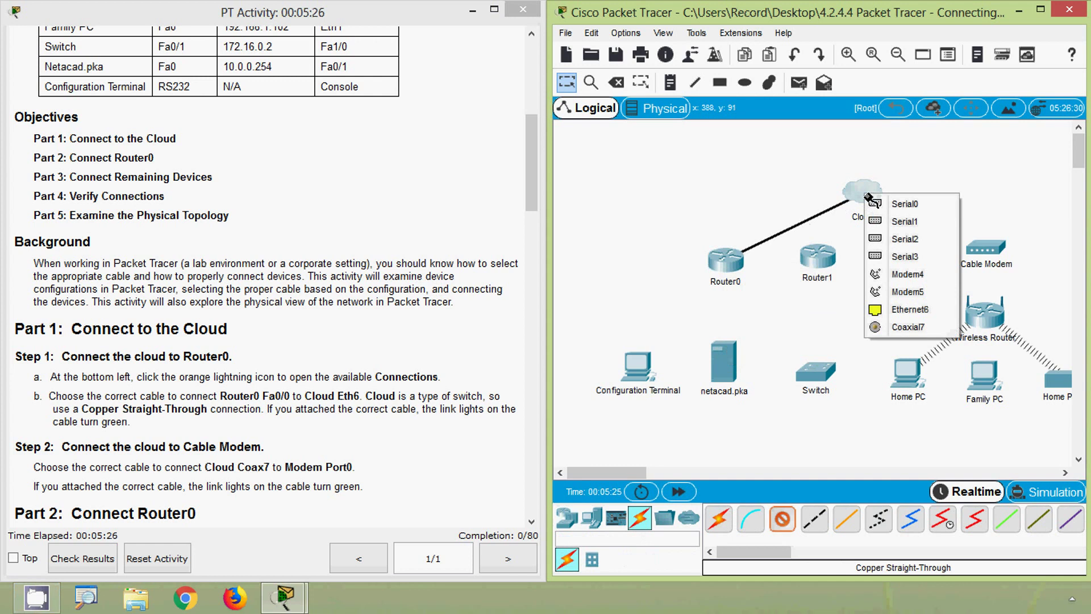
left_click(900, 310)
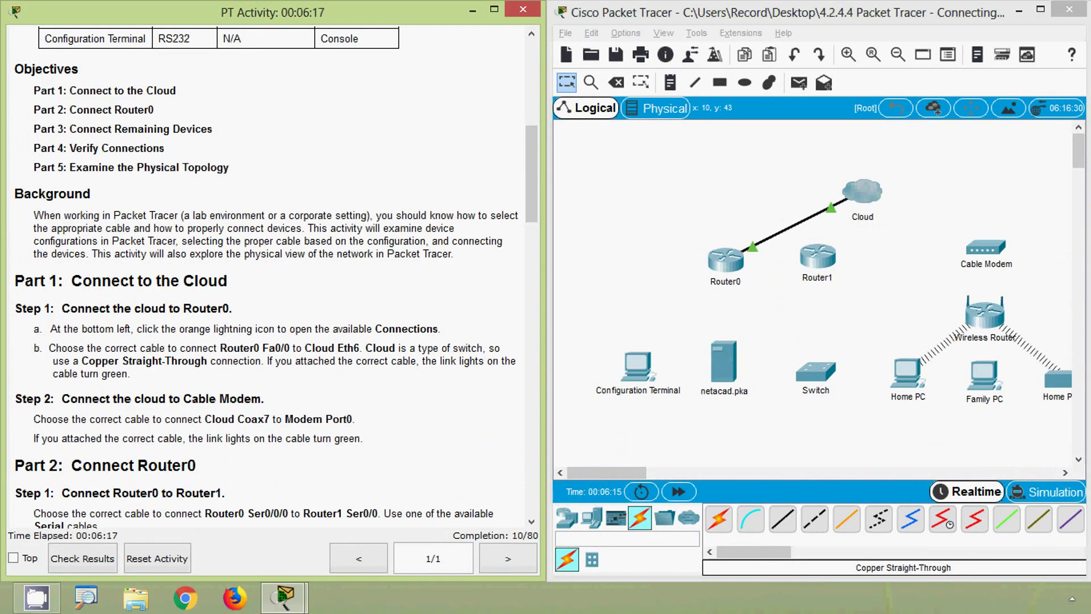
Connect Cable Modem Port 0 to Cloud Coaxial7 with a Coaxial cable
scroll(89, 499, "down", 3)
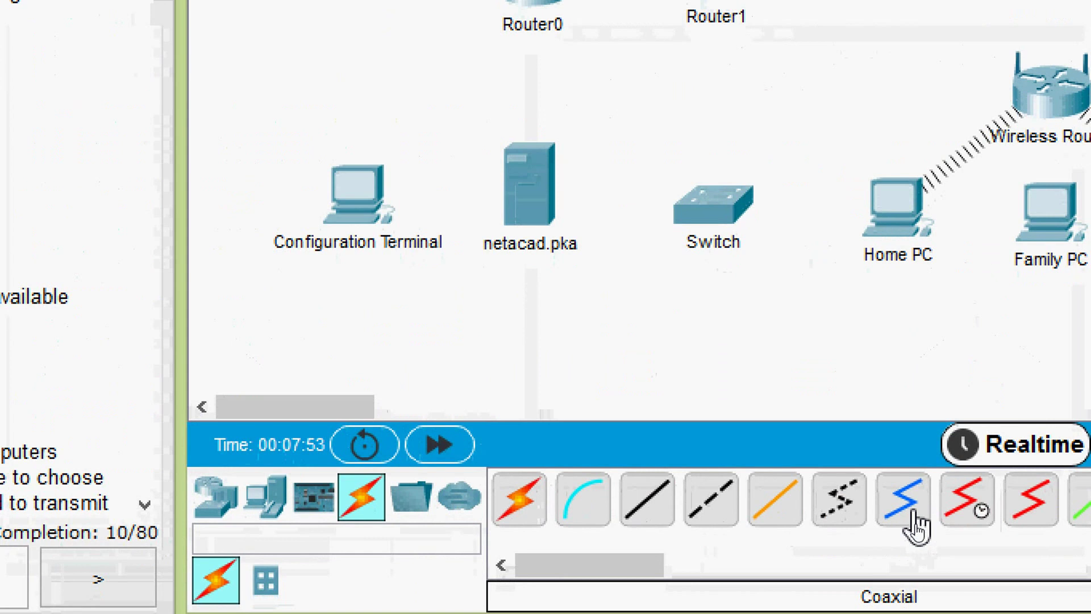
left_click(910, 512)
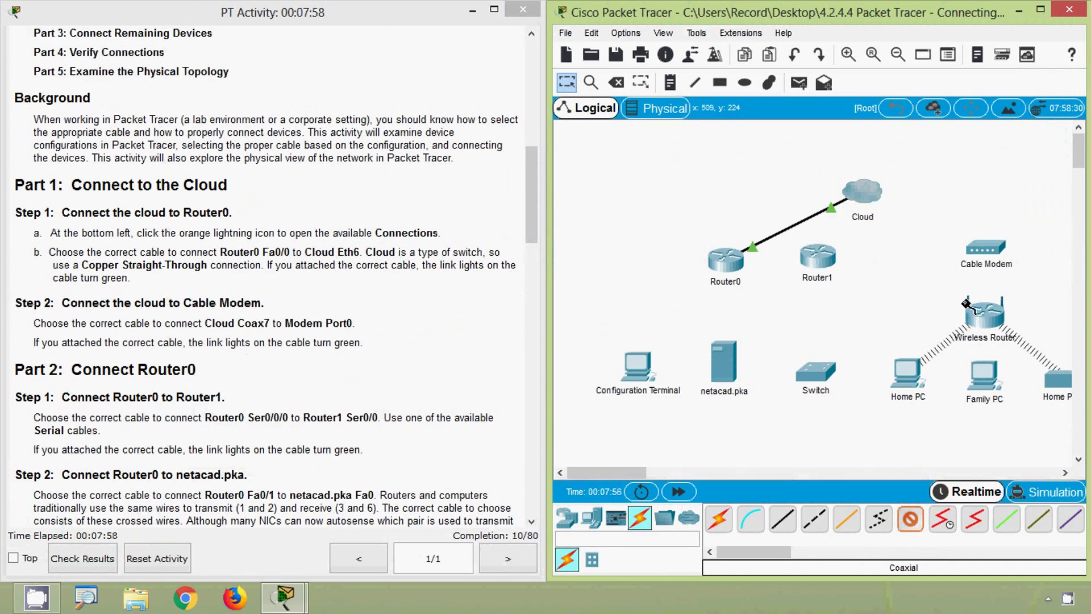
left_click(988, 250)
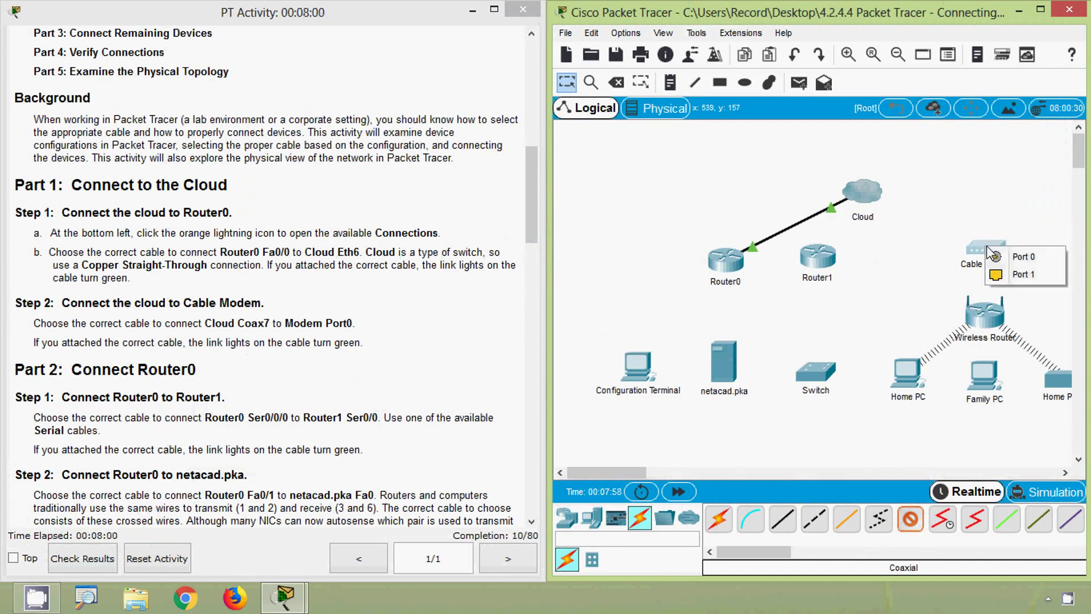
left_click(1022, 256)
left_click(871, 205)
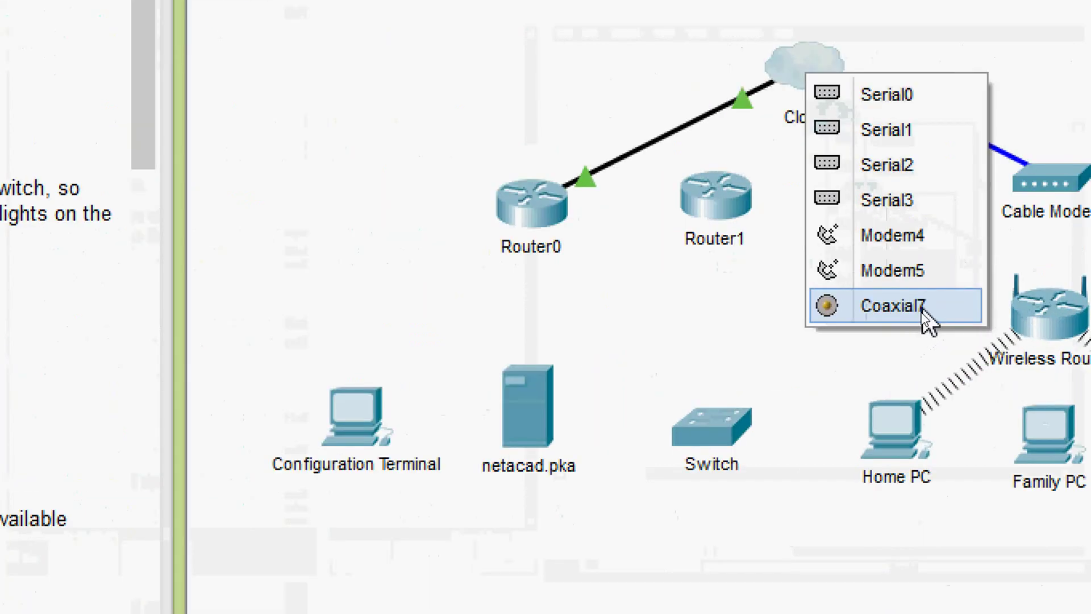
left_click(919, 311)
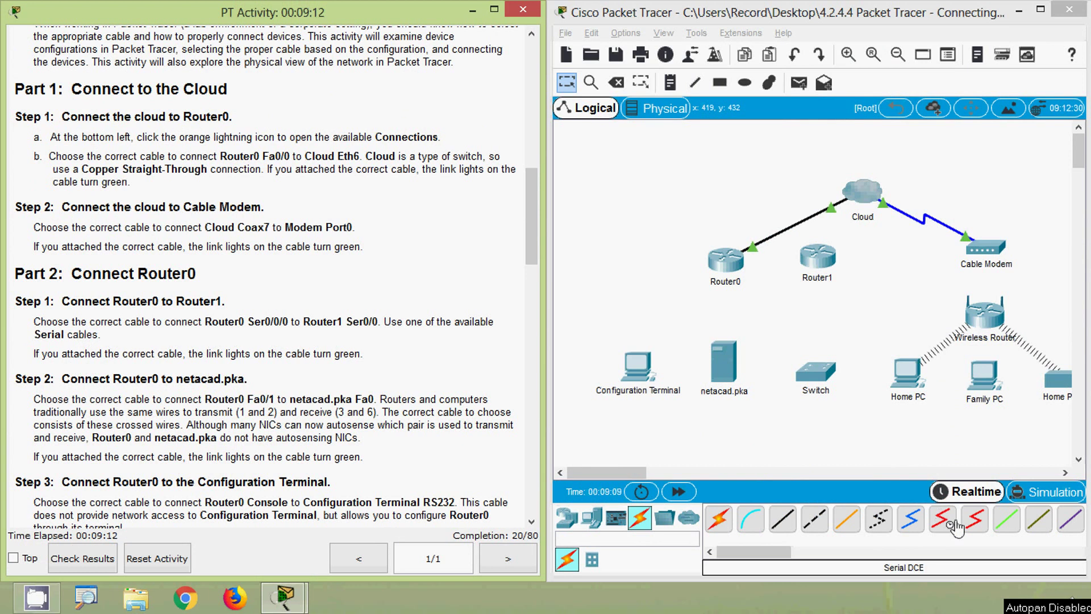
Connect Router0 Serial0/0/0 to Router1 Serial0/0 with a Serial DCE cable
left_click(955, 523)
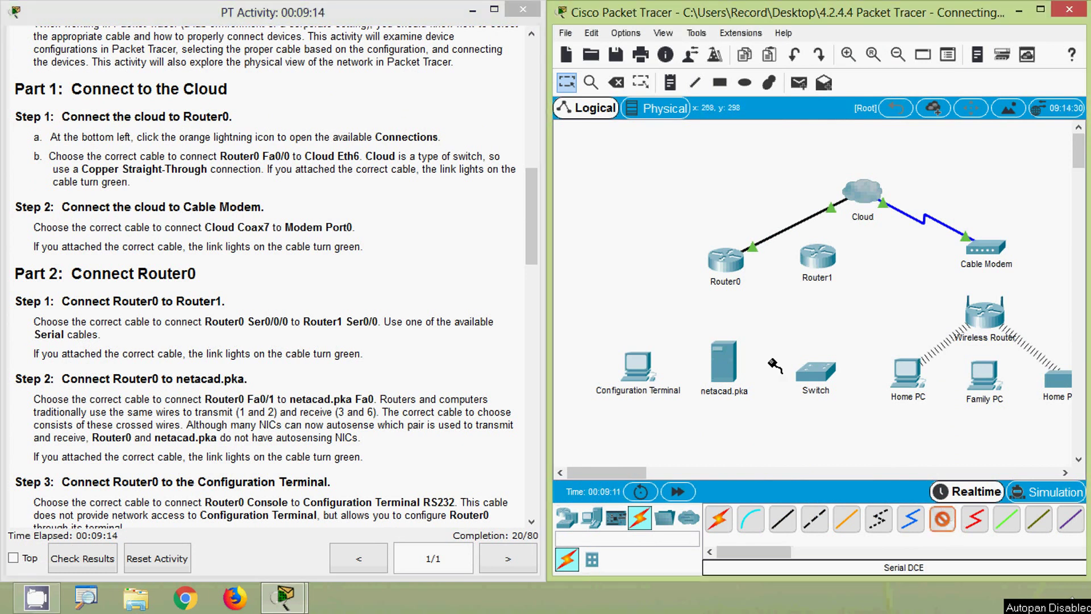
left_click(728, 263)
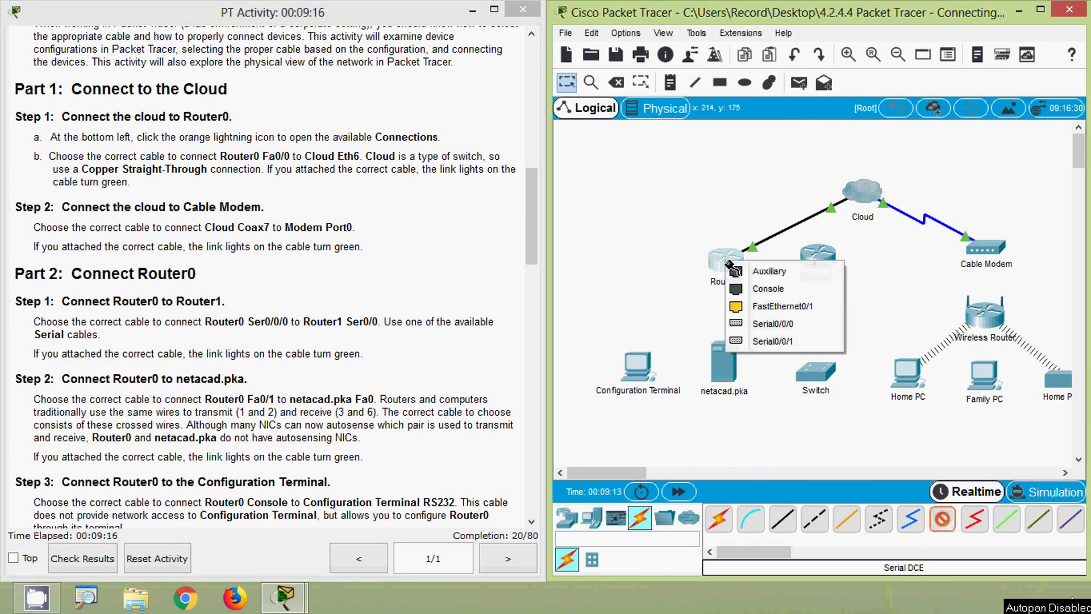
left_click(772, 323)
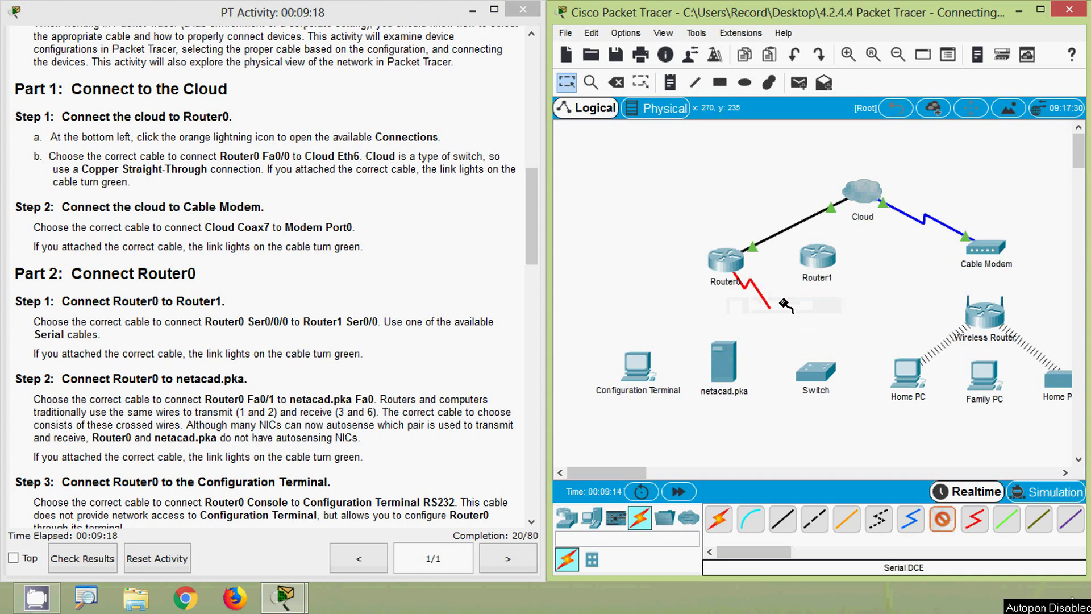
left_click(820, 262)
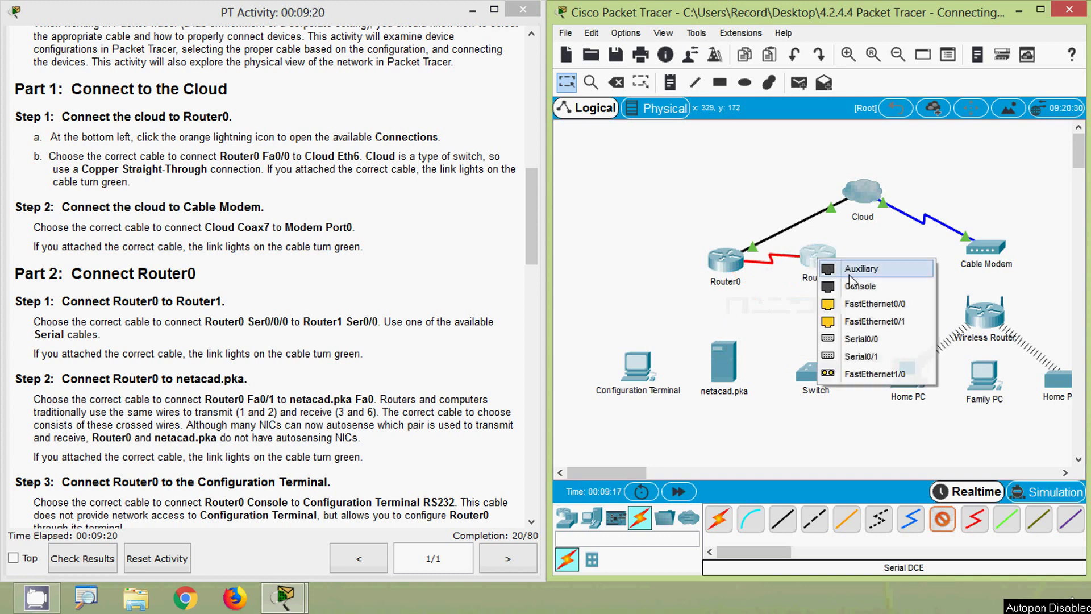
left_click(874, 340)
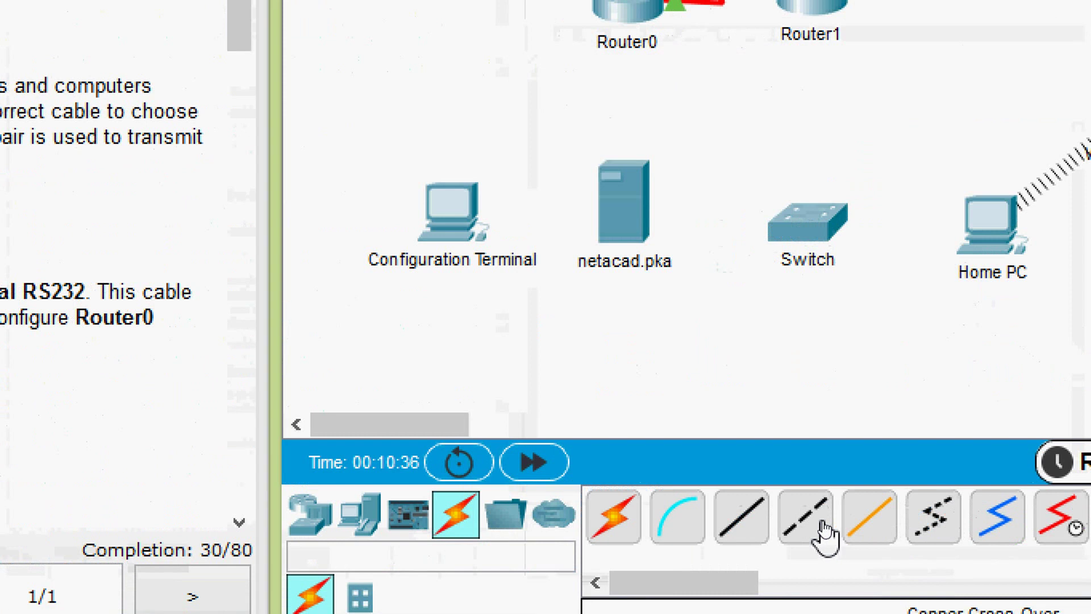
Connect Router0 FastEthernet0/1 to the FastEthernet0 port of netacad.pka with a Copper Cross-Over cable
left_click(822, 523)
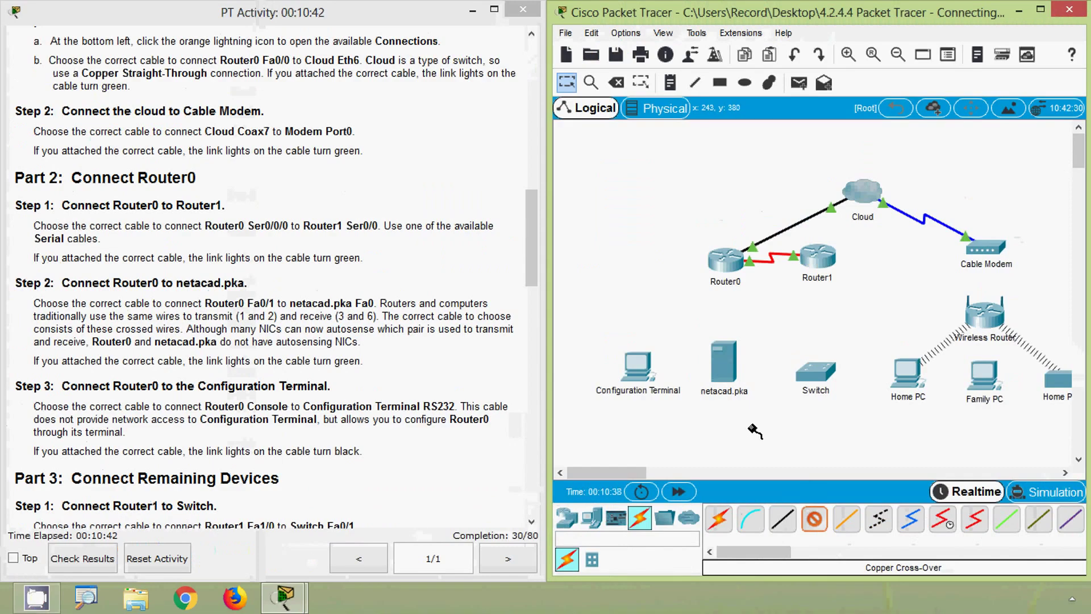
left_click(730, 260)
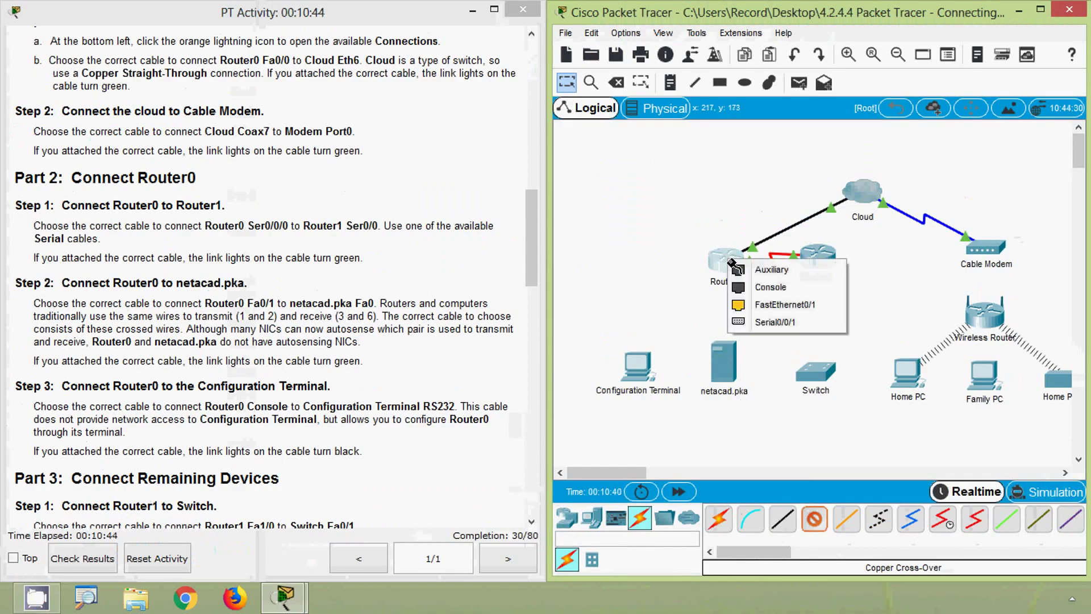
left_click(783, 305)
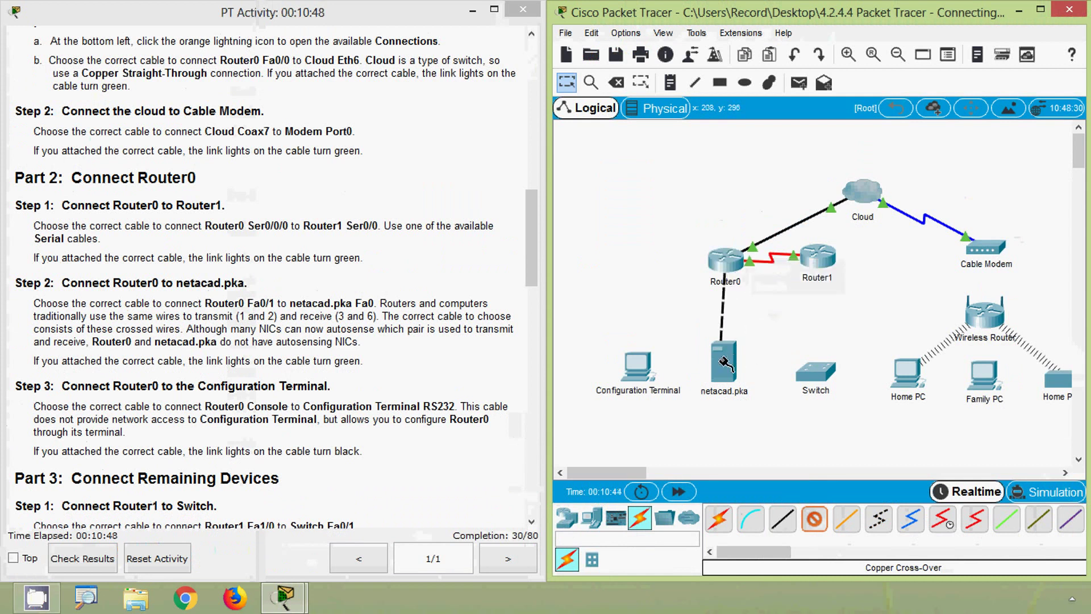
left_click(724, 362)
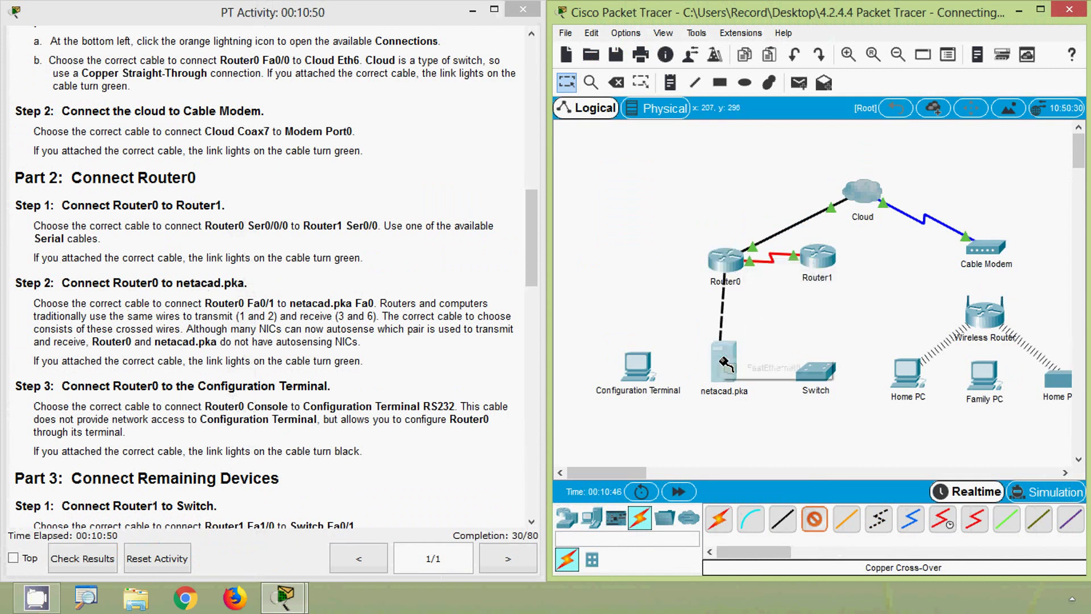
left_click(745, 368)
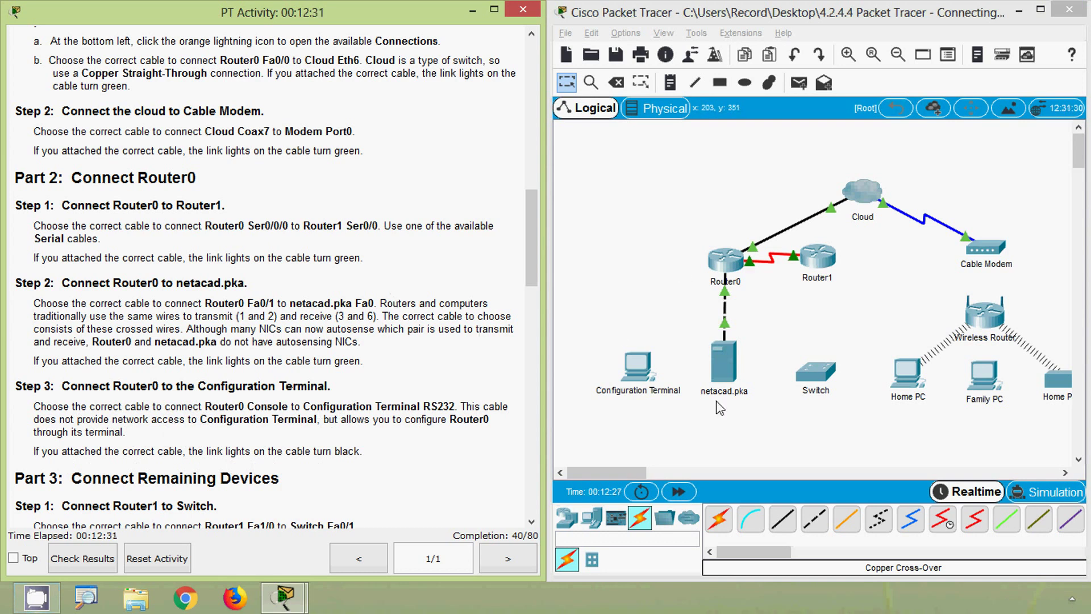
Connect the Router0 Console port to the Configuration Terminal's RS 232 port with a Console cable
left_click(752, 533)
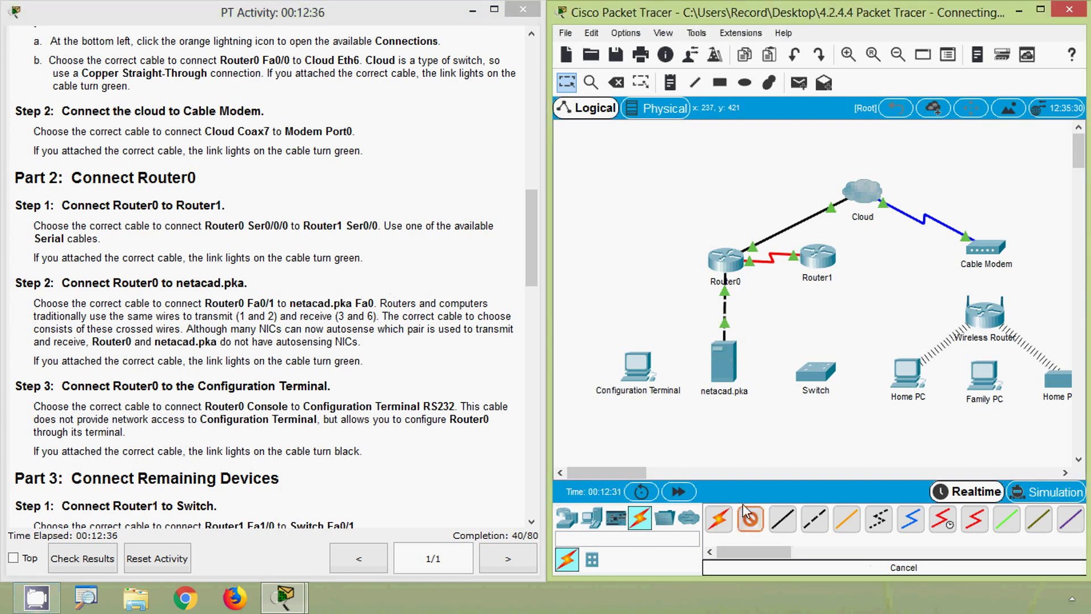
left_click(720, 276)
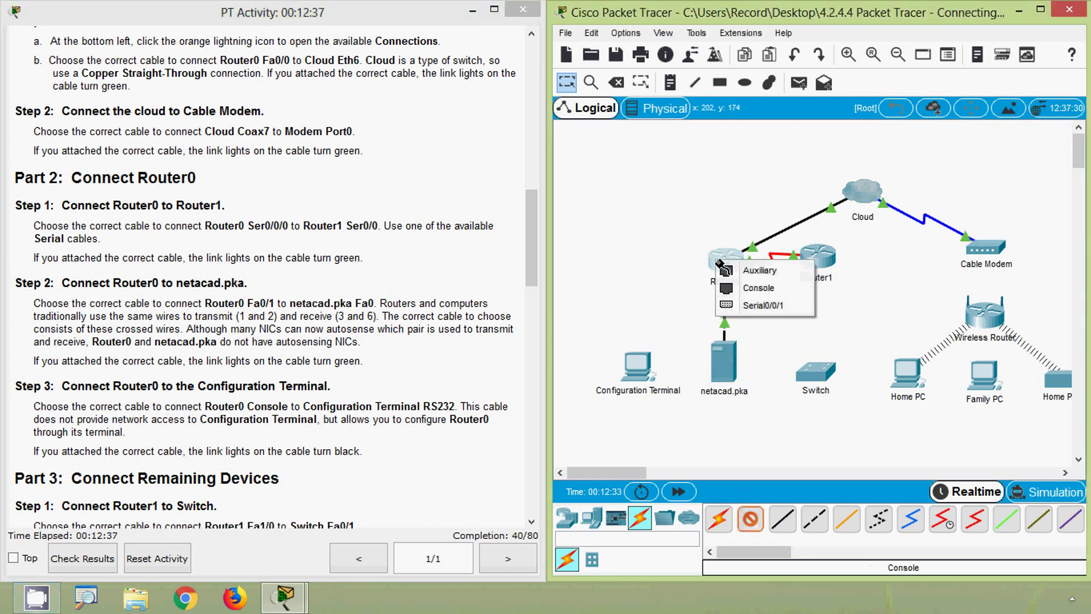
left_click(743, 287)
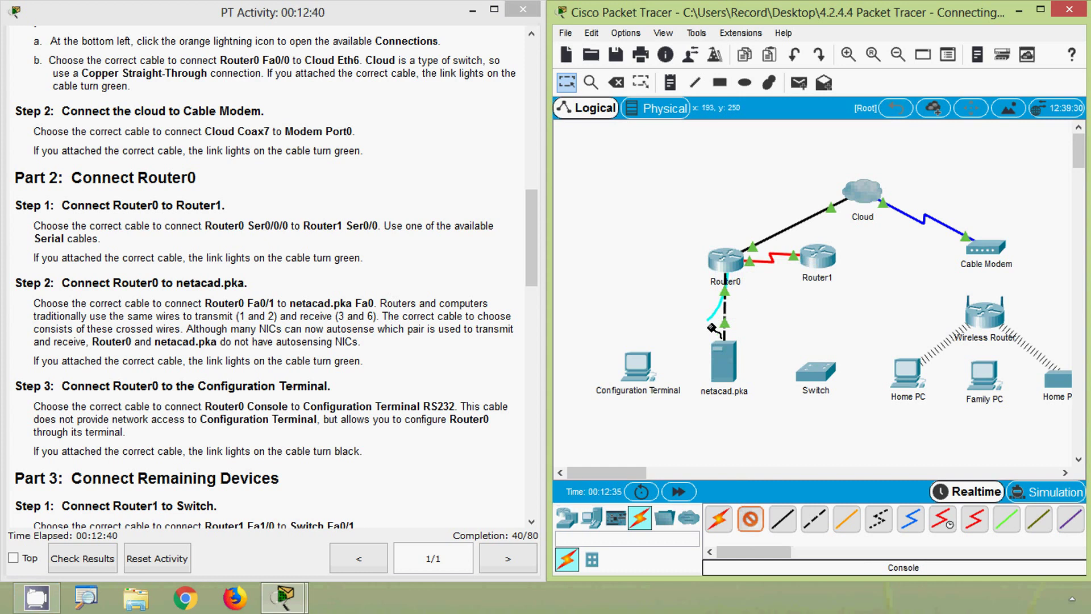
left_click(641, 366)
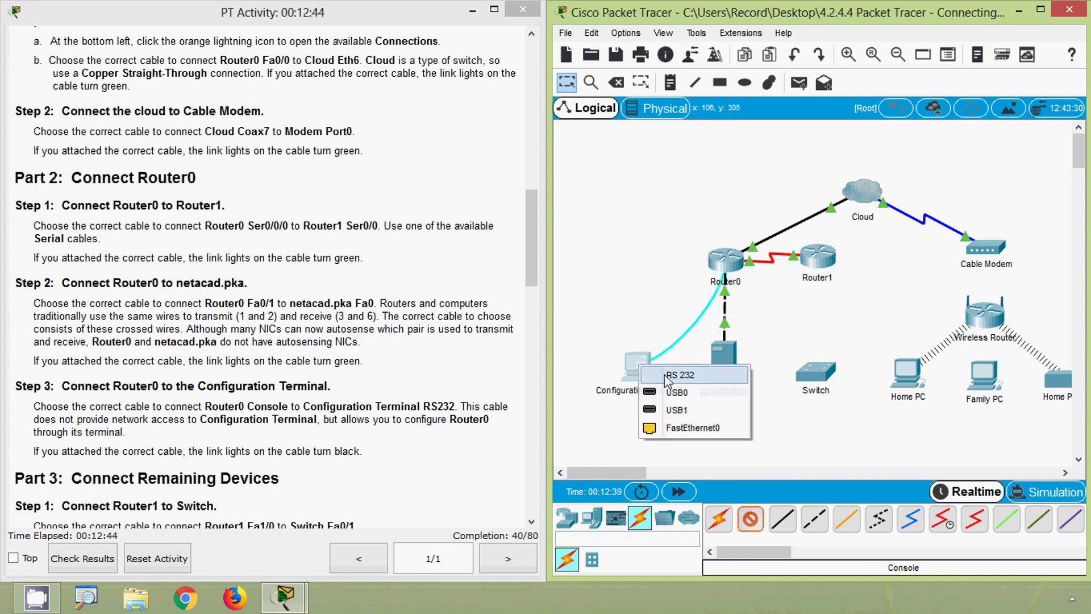
left_click(668, 376)
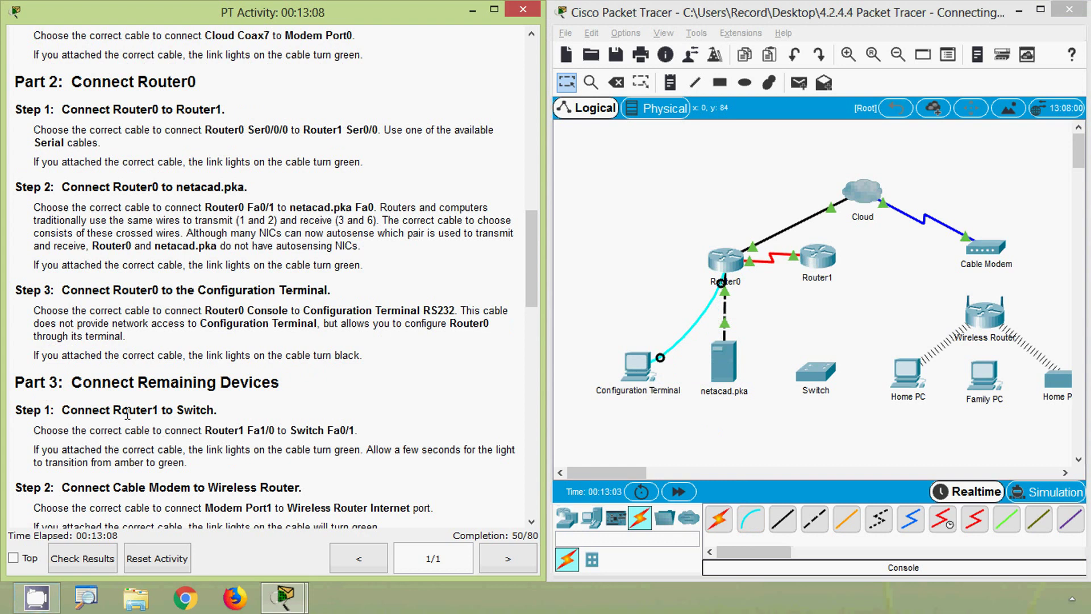
scroll(57, 449, "down", 1)
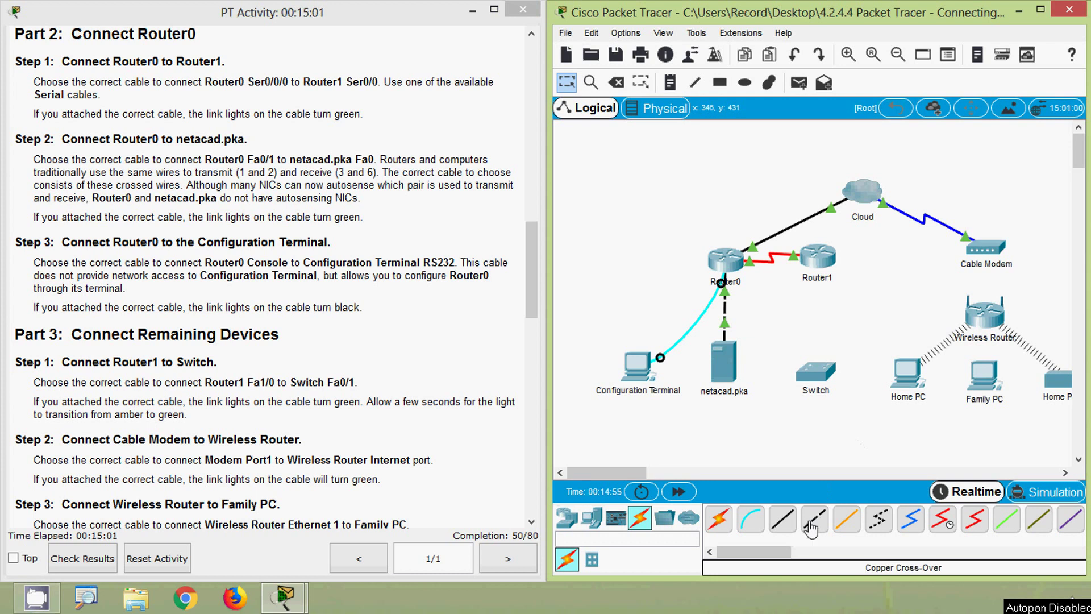
left_click(784, 522)
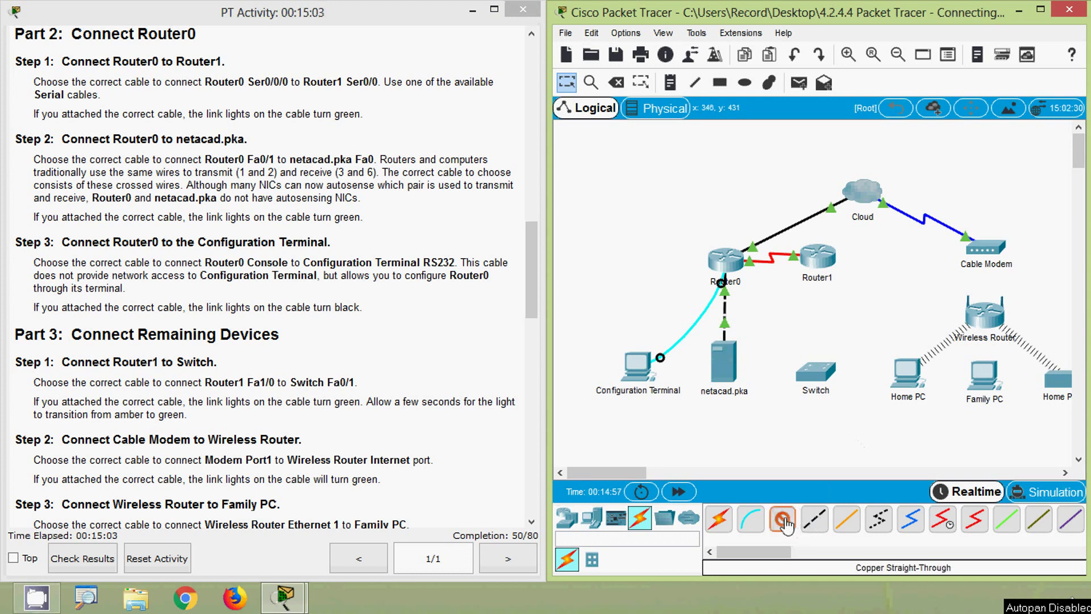
left_click(813, 261)
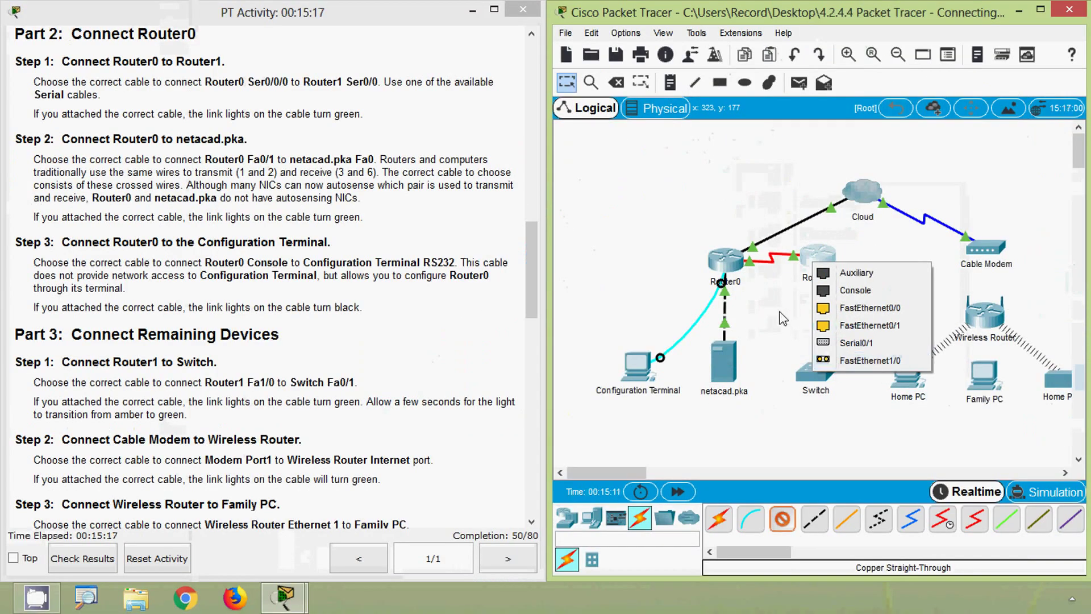
left_click(781, 319)
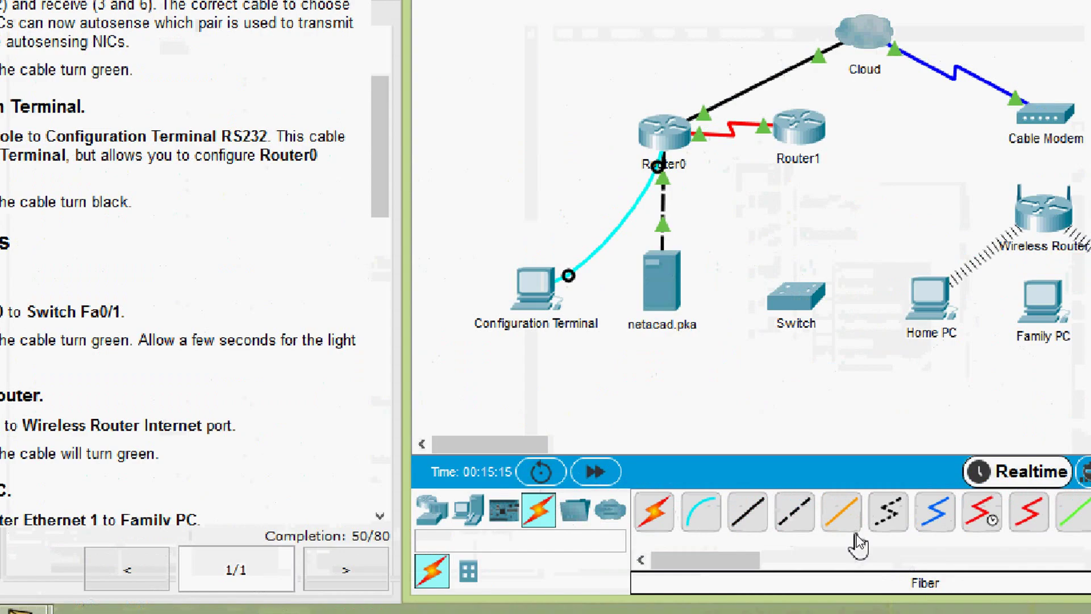
Connect Router1 FastEthernet1/0 to Switch FastEthernet0/1 with a Fiber cable and fast-forward the simulation time
left_click(840, 526)
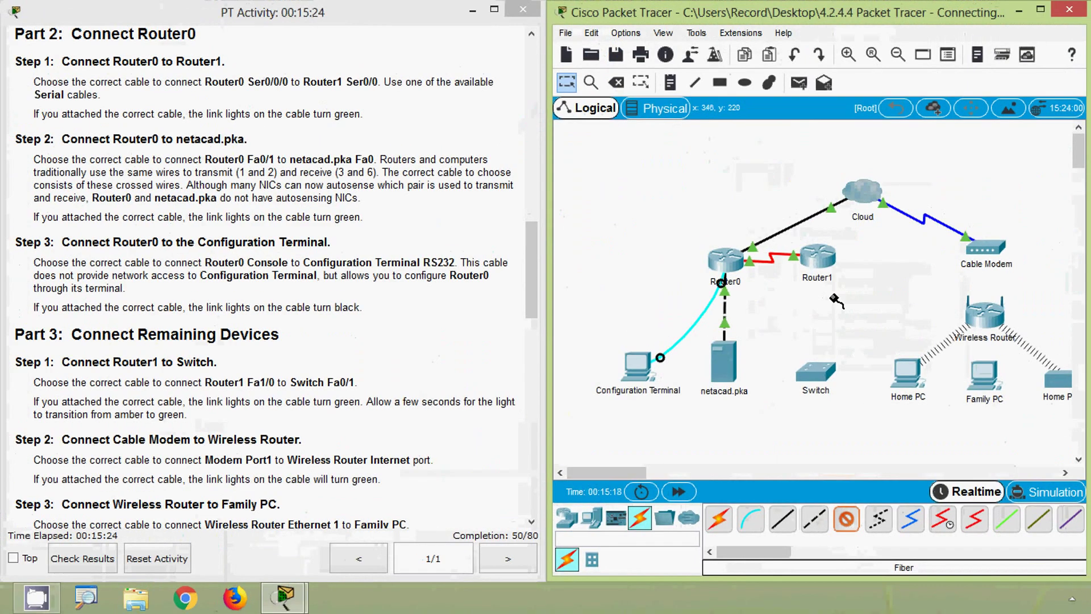
left_click(818, 259)
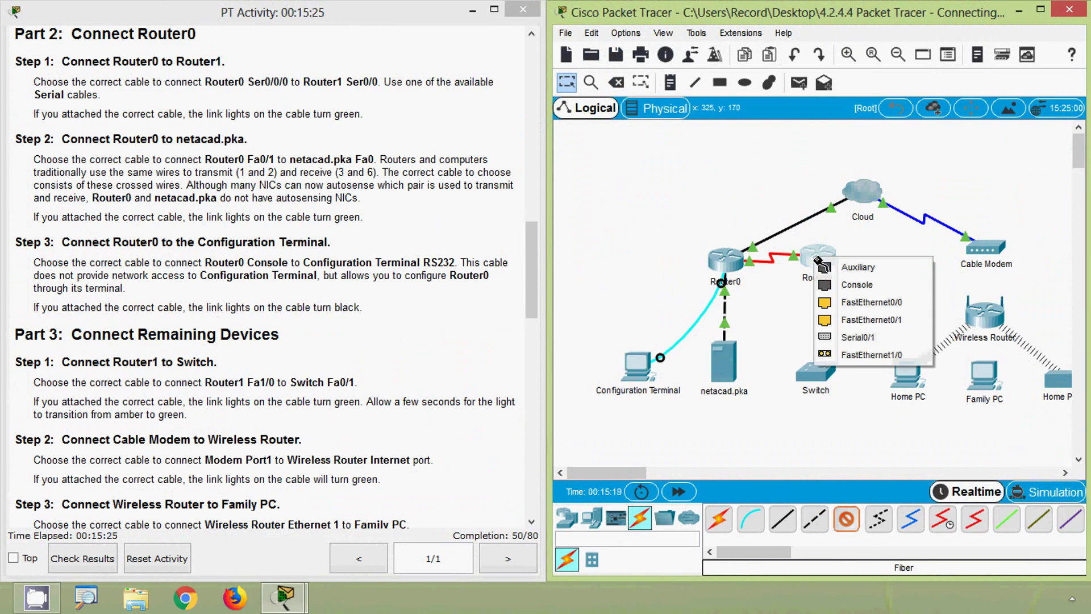
left_click(865, 353)
left_click(819, 374)
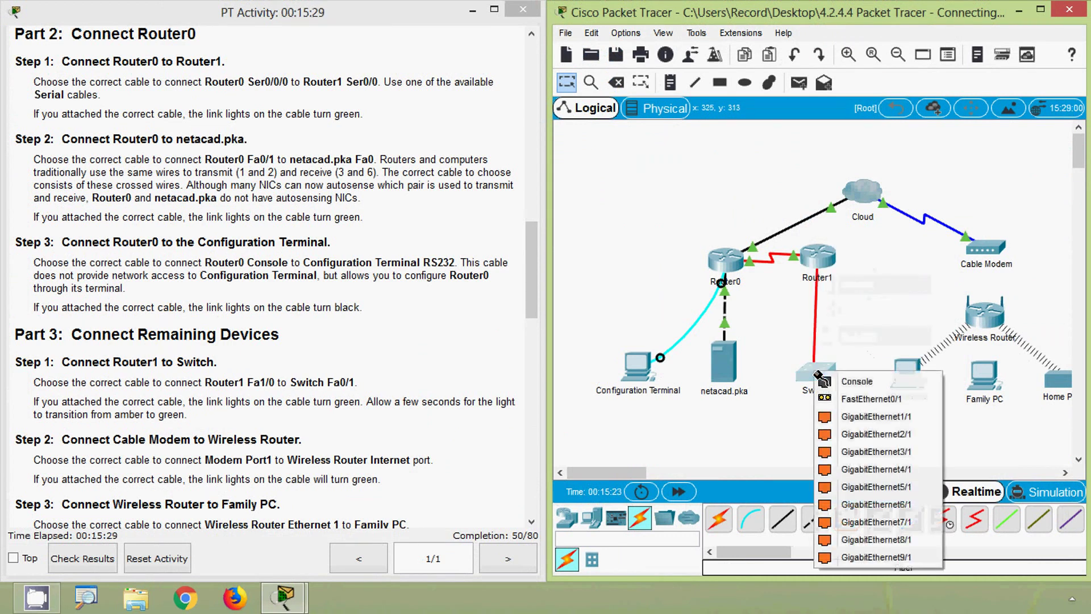
left_click(859, 400)
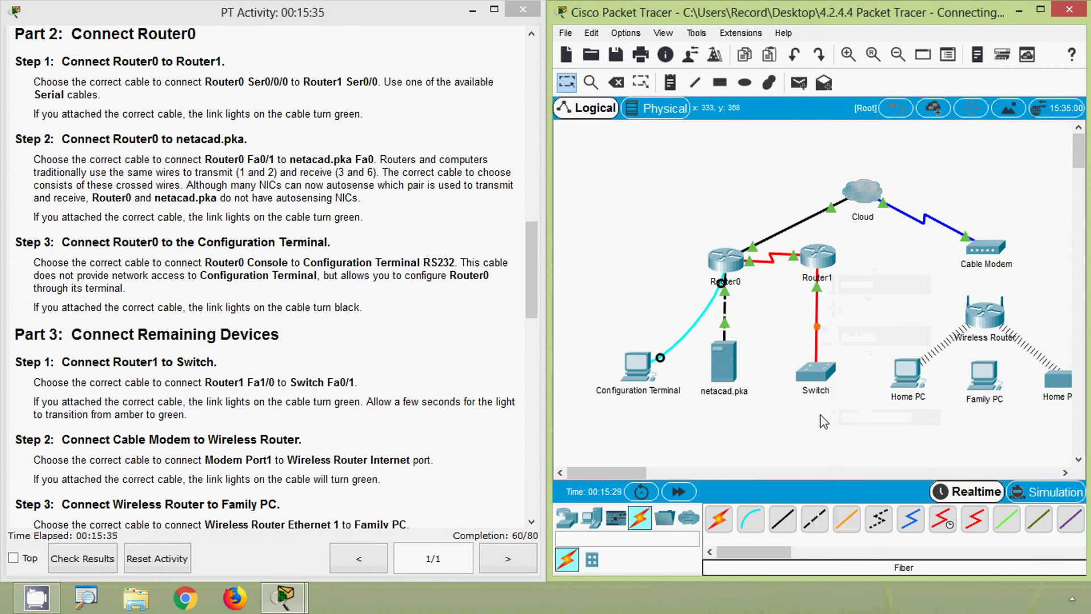
left_click(679, 491)
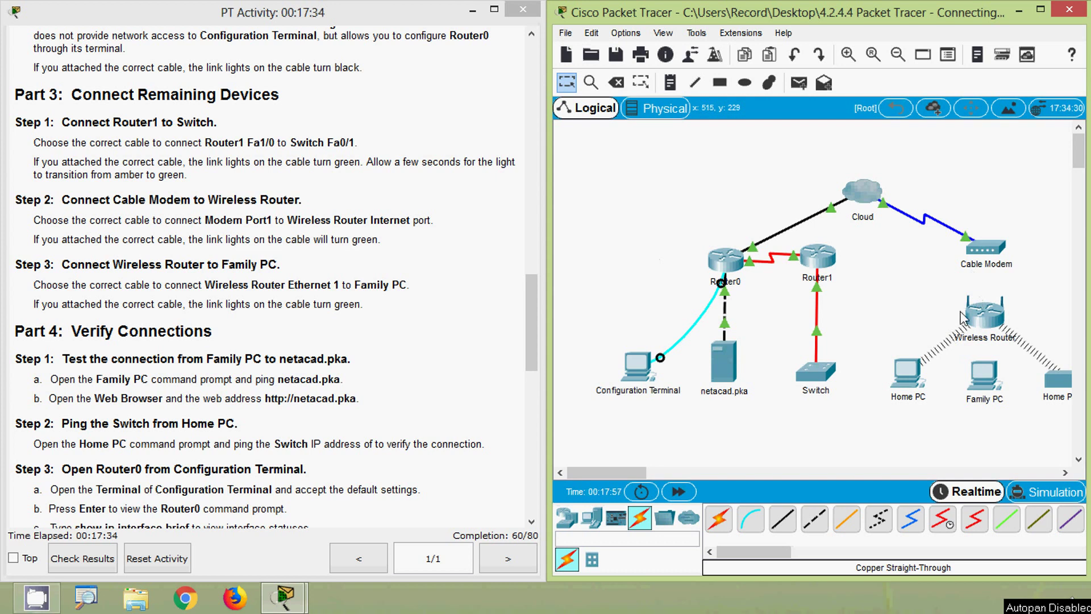
Connect Cable Modem Port 1 to the Wireless Router's Internet port with a Copper Straight-Through cable
left_click(782, 519)
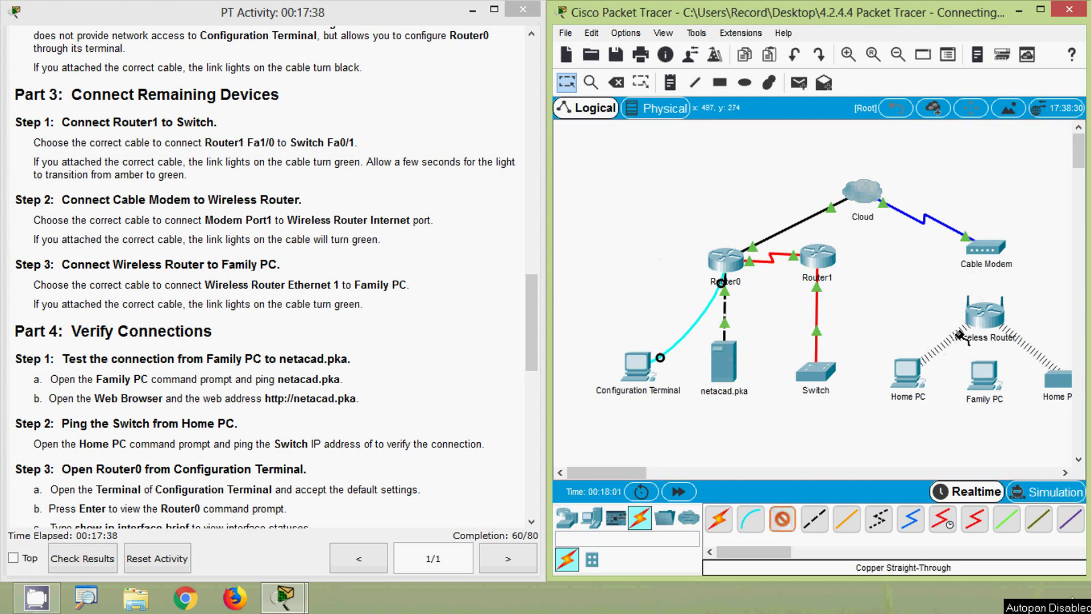
left_click(988, 250)
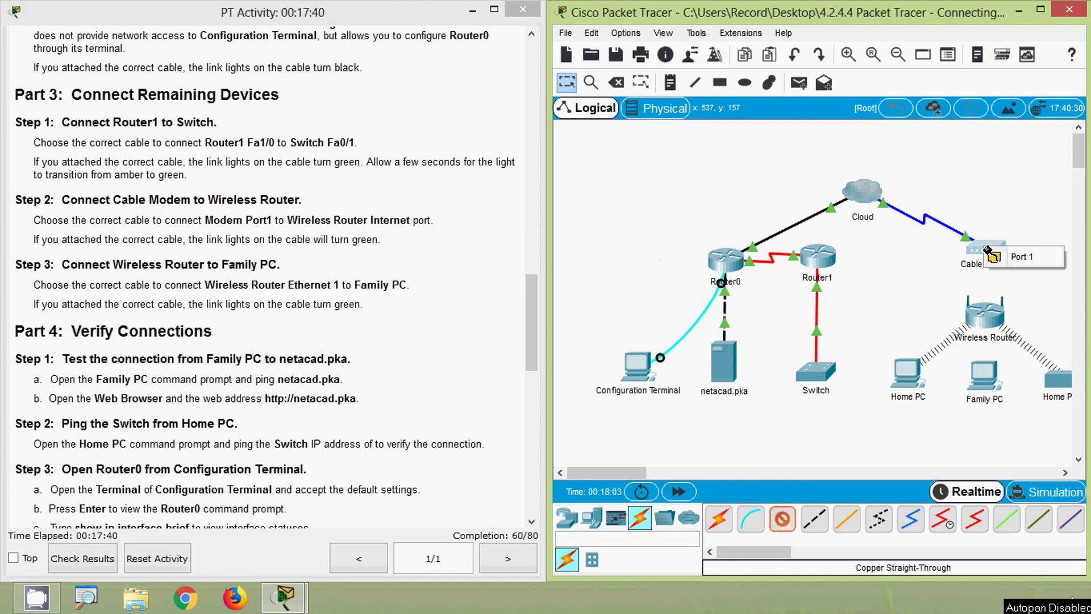
left_click(1015, 260)
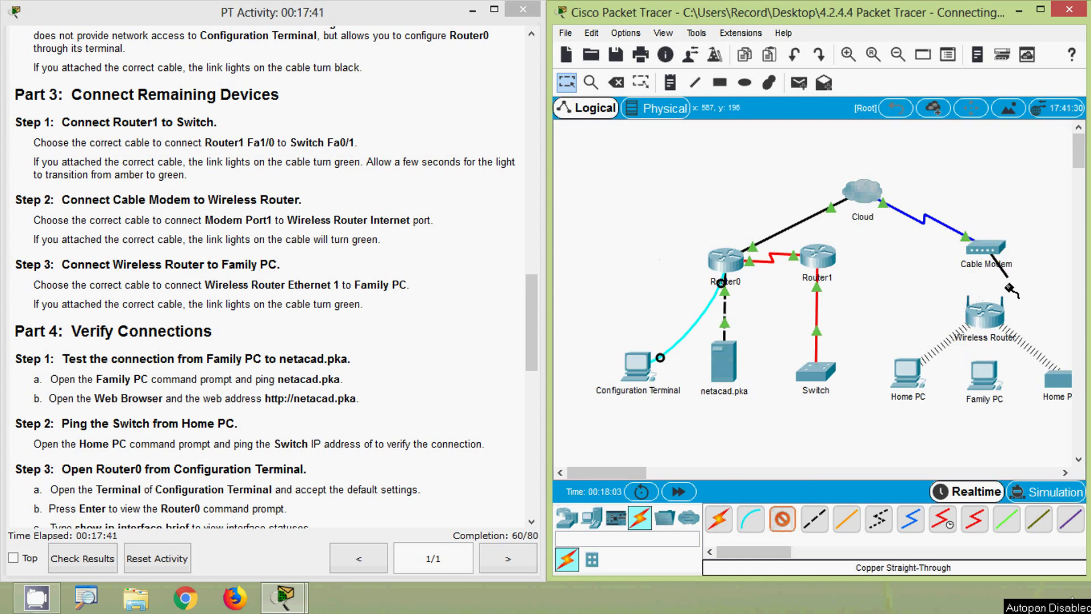
left_click(987, 317)
left_click(1009, 323)
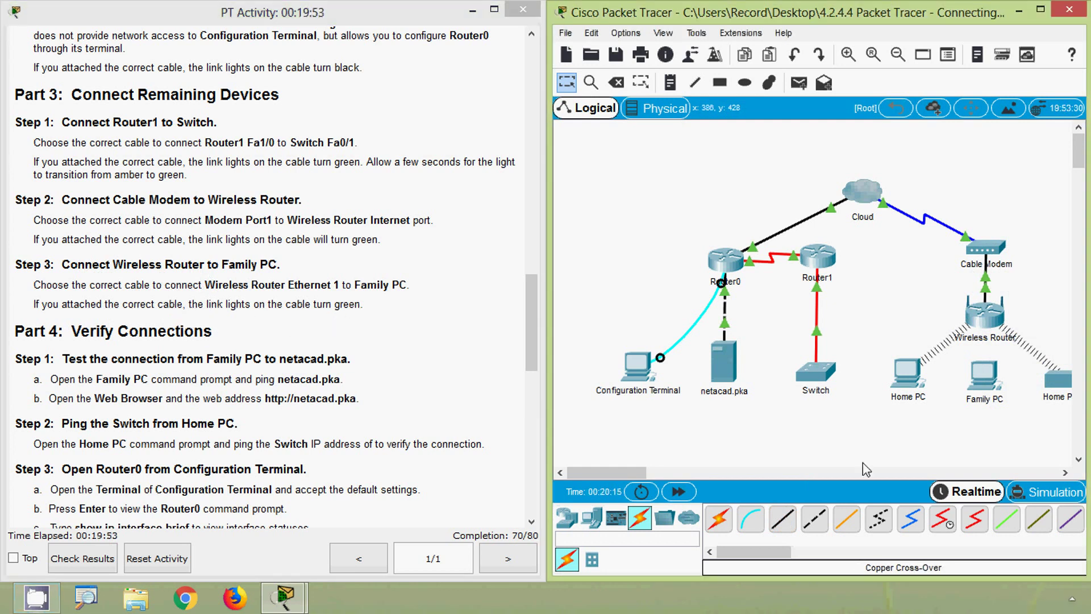
Connect Wireless Router Ethernet 1 to Family PC FastEthernet0 with a Copper Straight-Through cable and fast-forward the simulation time
left_click(782, 520)
left_click(985, 312)
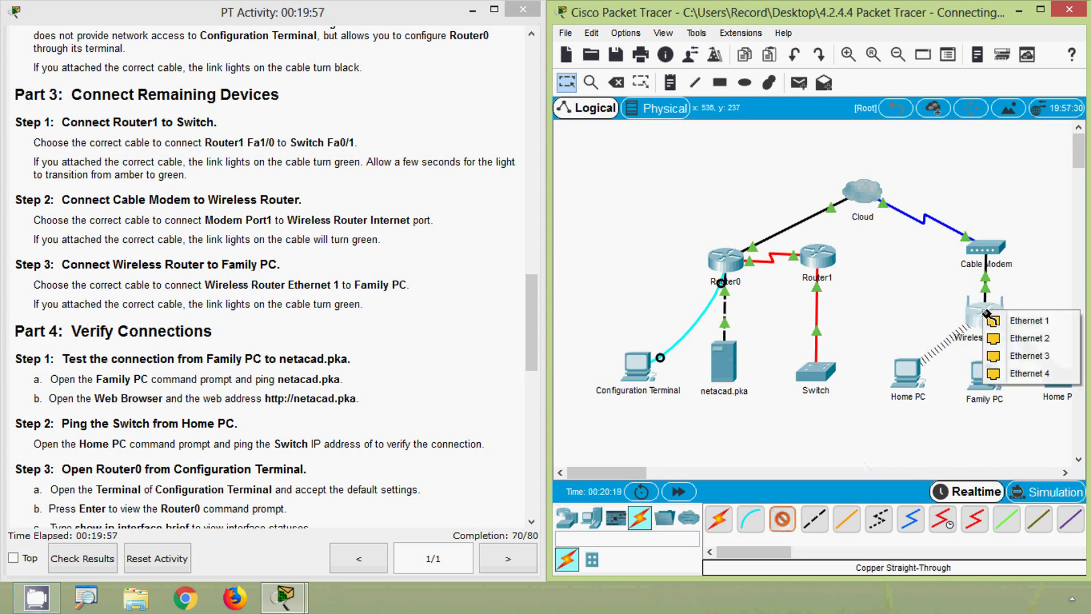
left_click(1014, 320)
left_click(987, 378)
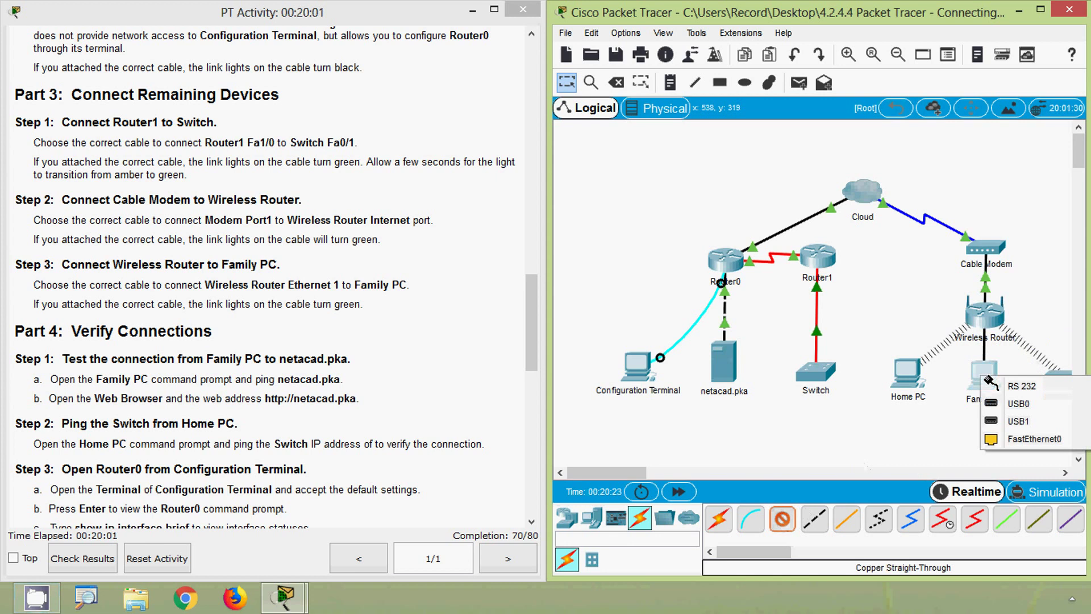
left_click(1005, 440)
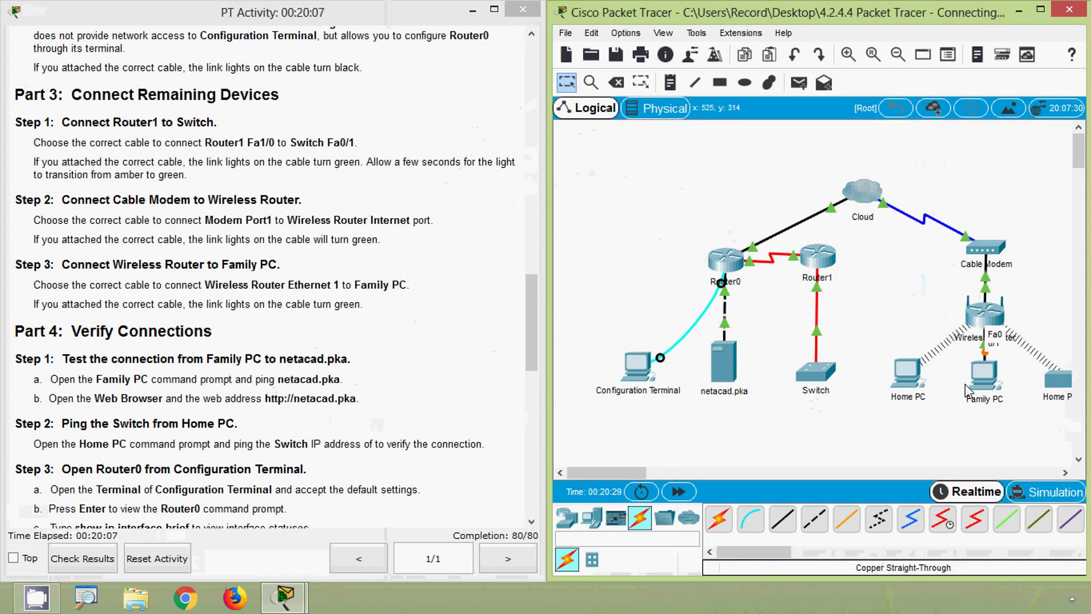
left_click(676, 495)
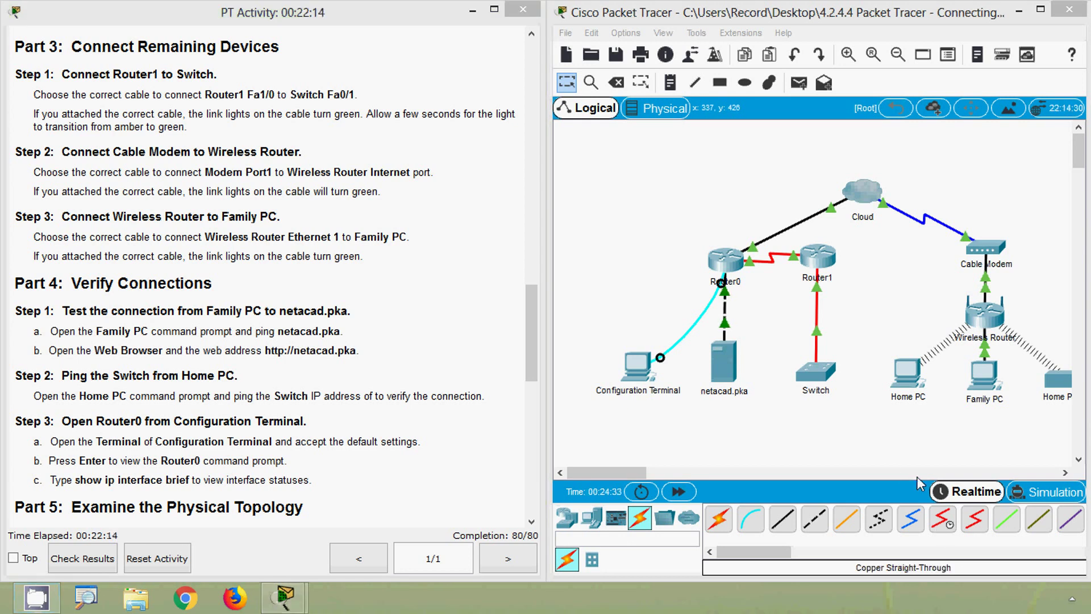
Ping netacad.pka from the Family PC's command prompt, and close the Family PC window
left_click(986, 386)
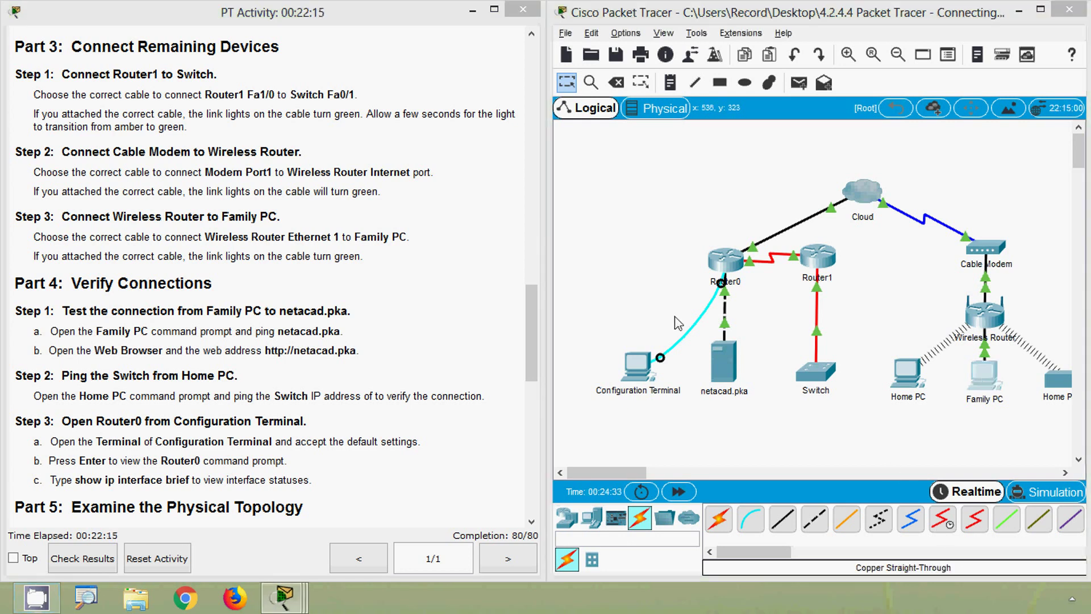
left_click(335, 105)
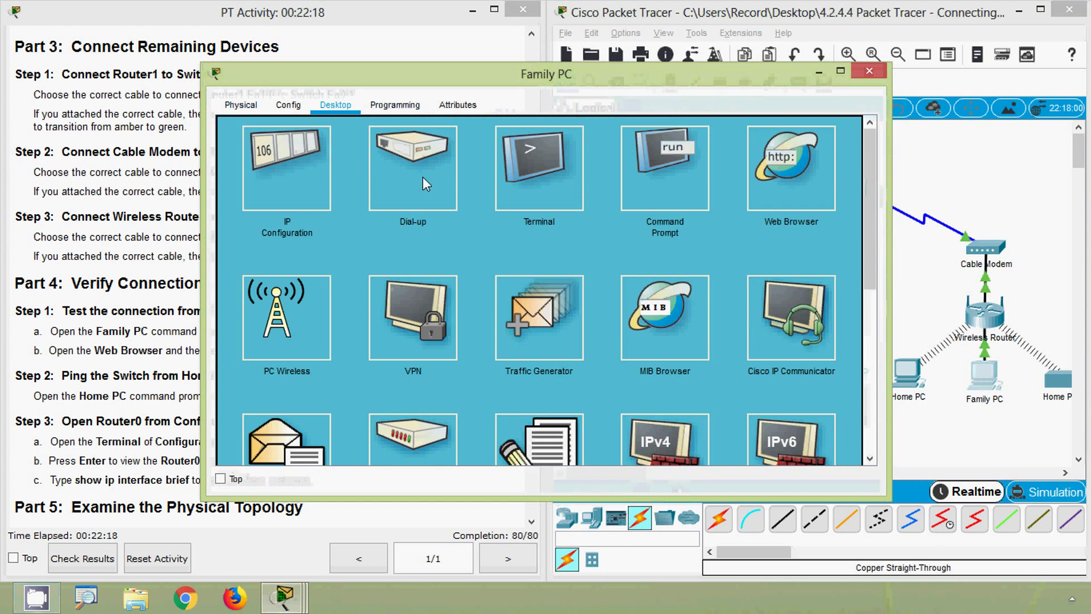
left_click(672, 199)
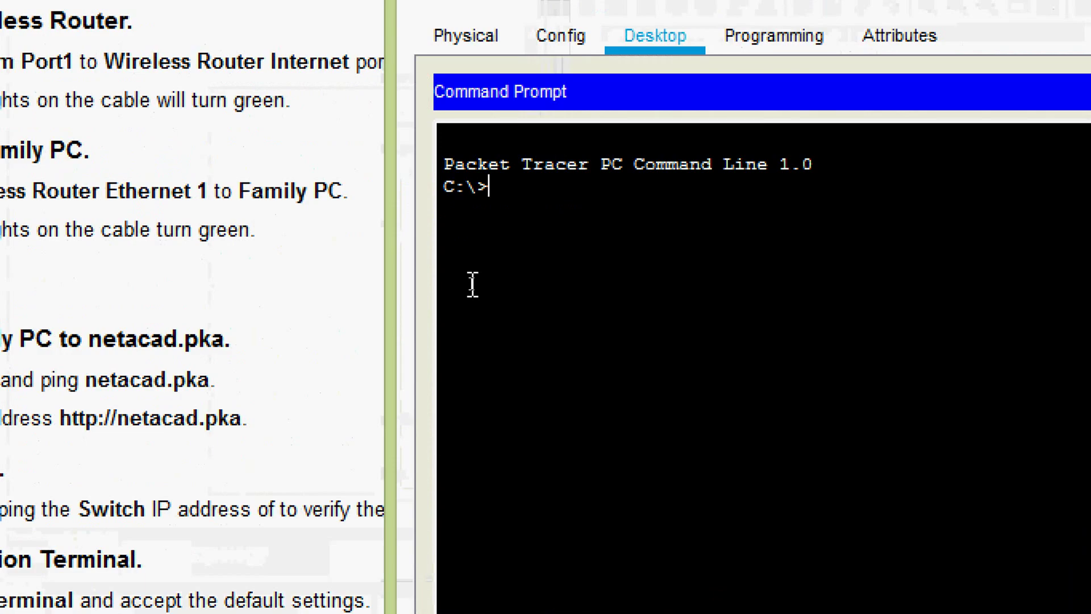
type("ping")
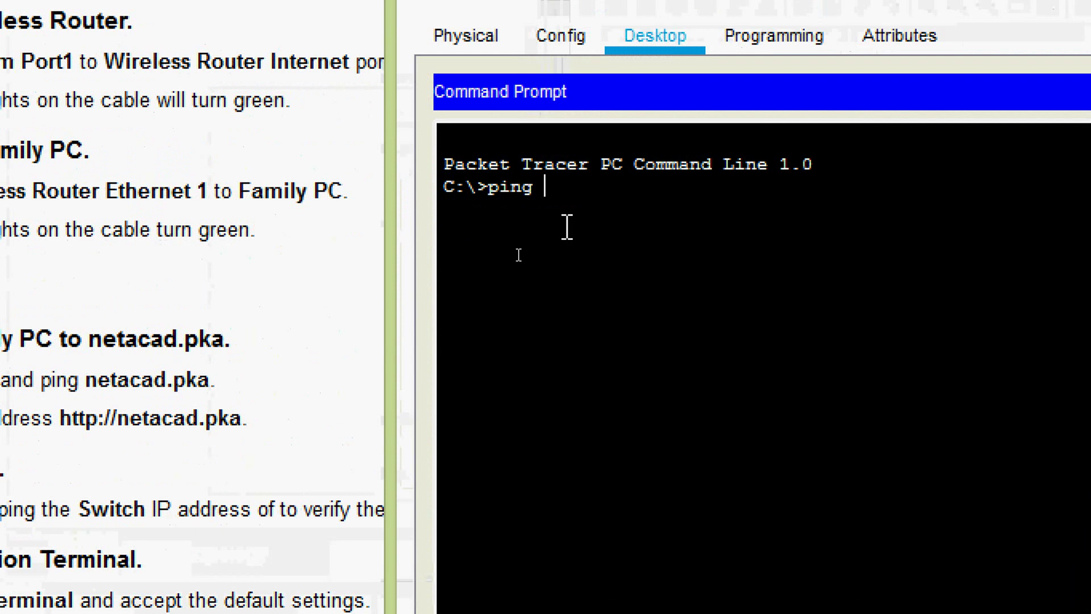
right_click(570, 193)
left_click(598, 246)
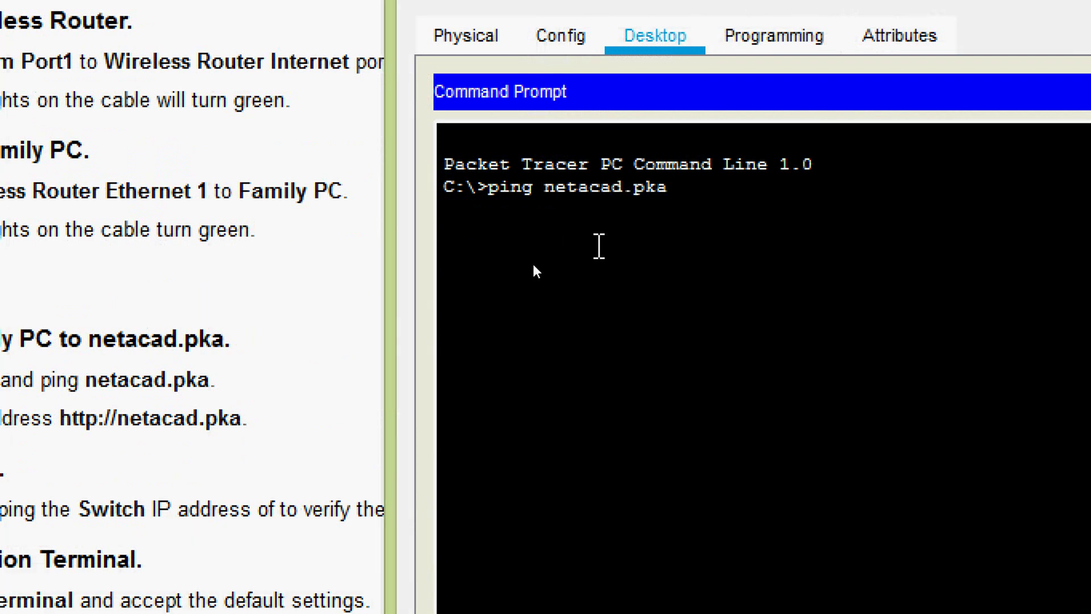
key("Return")
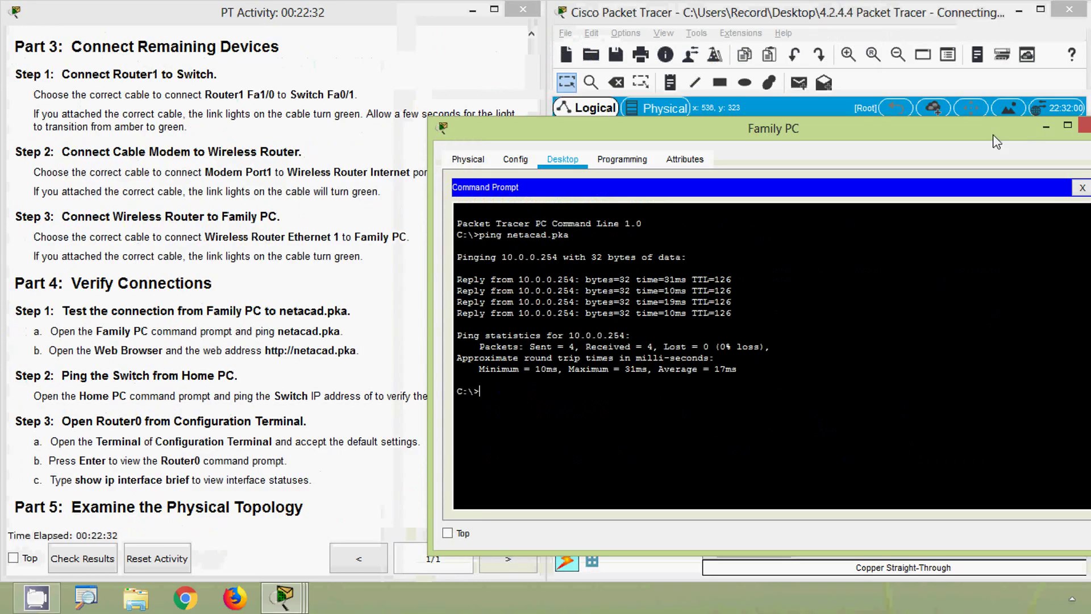
left_click(1084, 125)
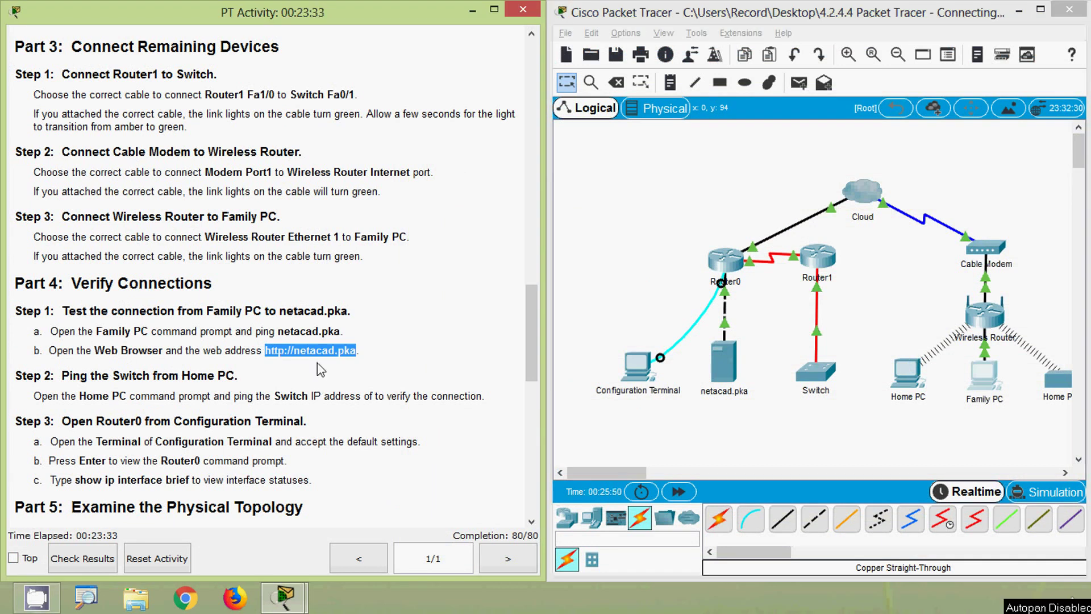
left_click(319, 367)
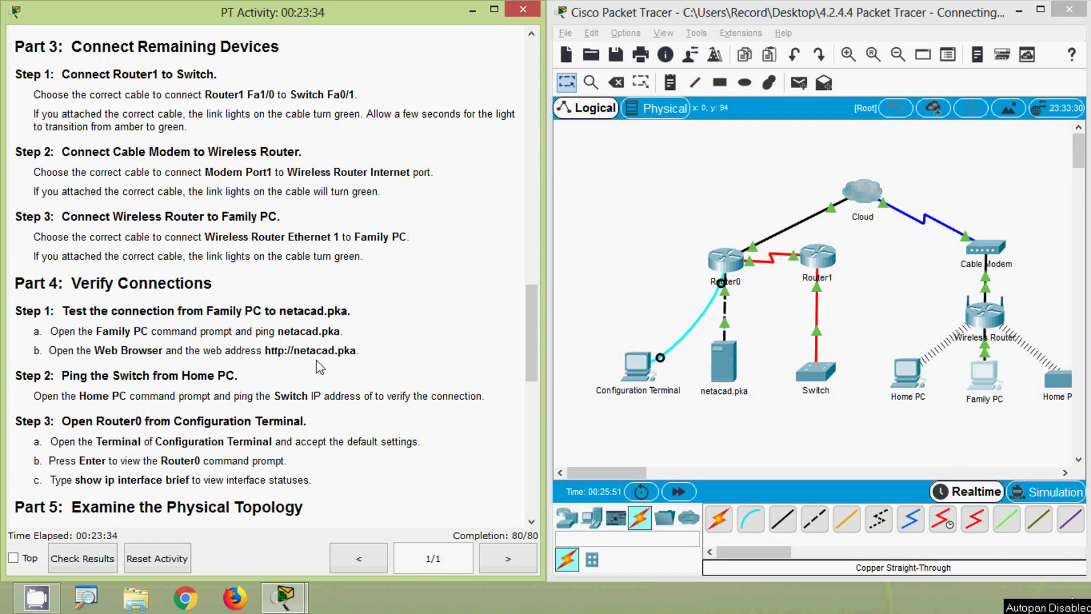
left_click(984, 388)
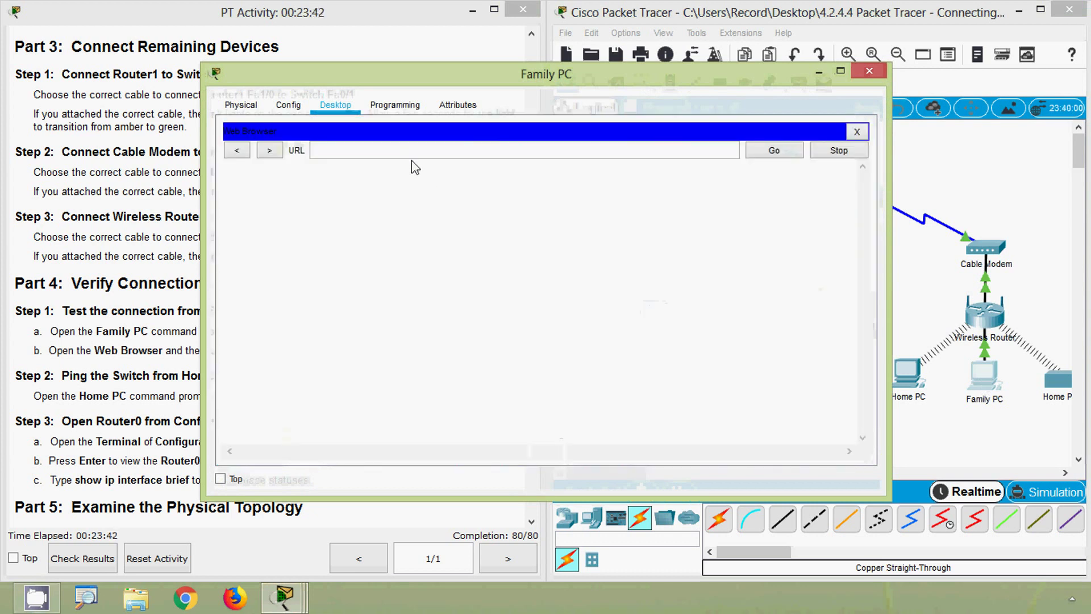
type("http://netacad.pka")
left_click(774, 150)
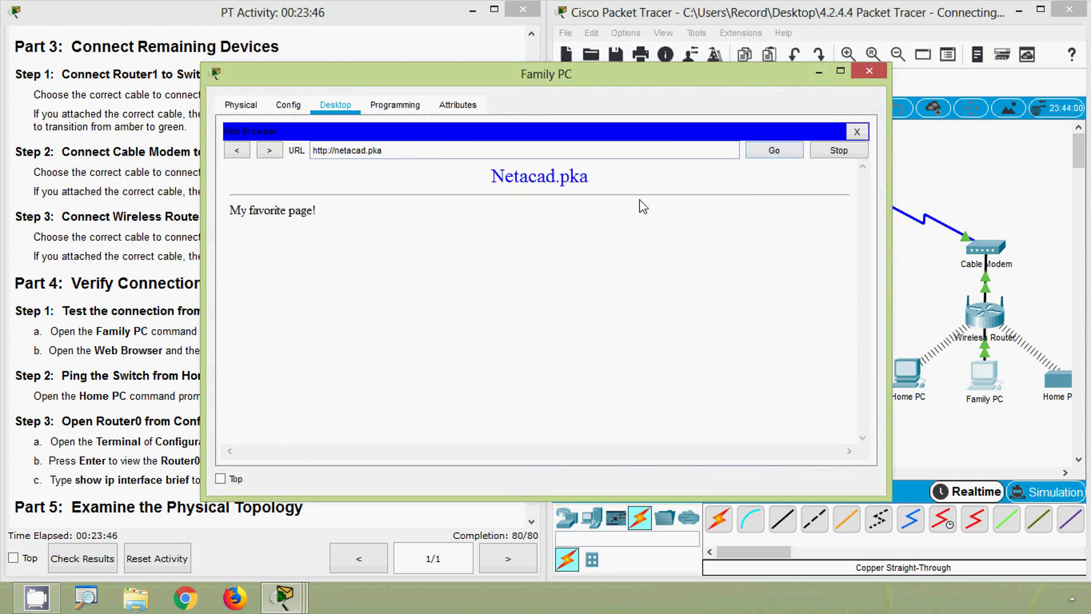
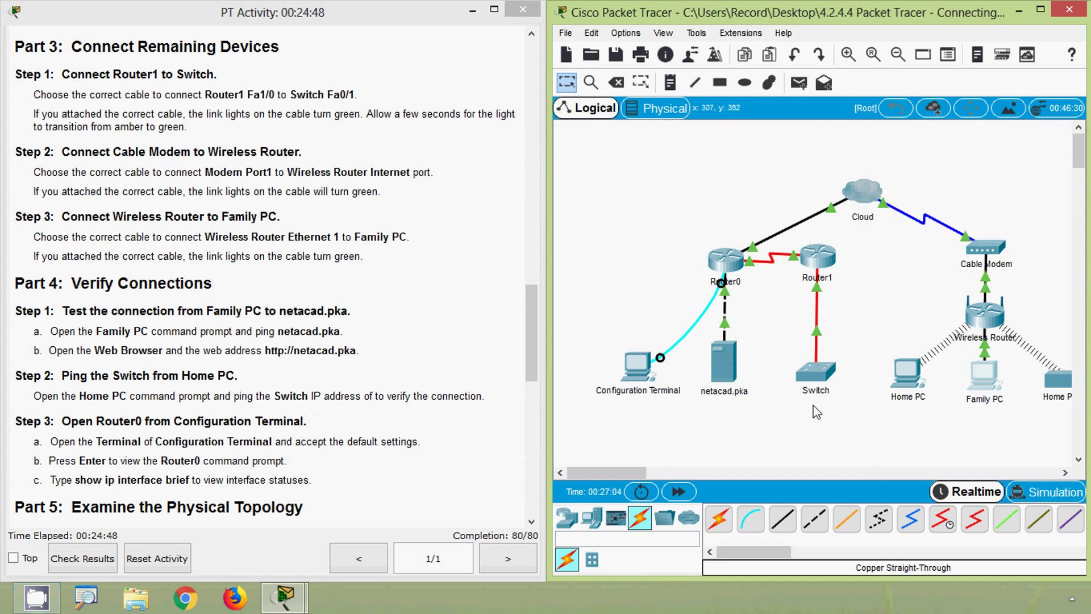
Look up the Switch's IP address in the addressing table of the activity instructions
left_click_drag(531, 343, 531, 107)
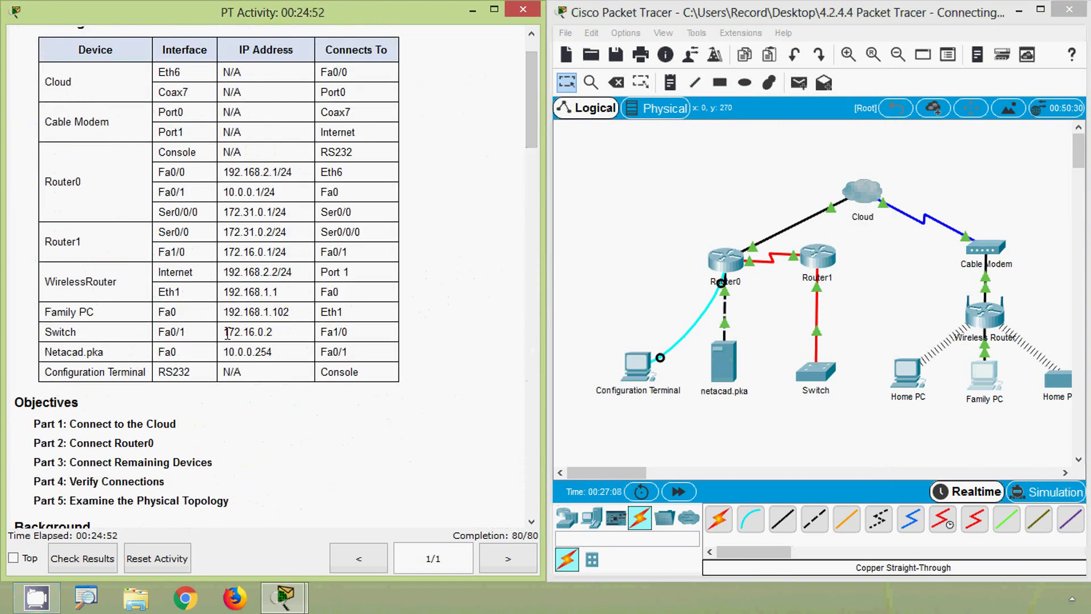
left_click_drag(223, 331, 291, 330)
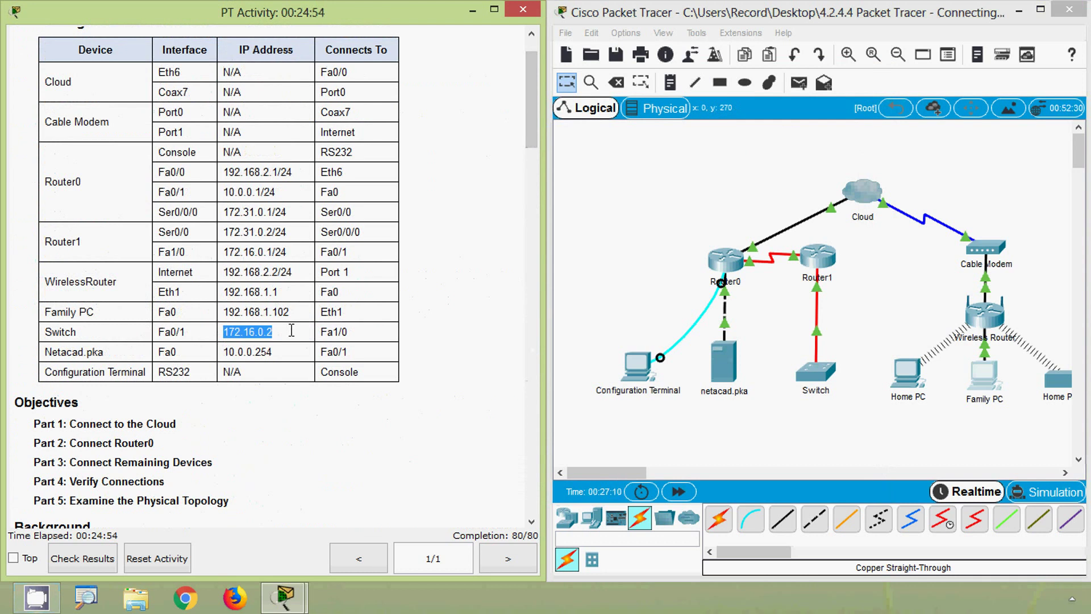
left_click(279, 338)
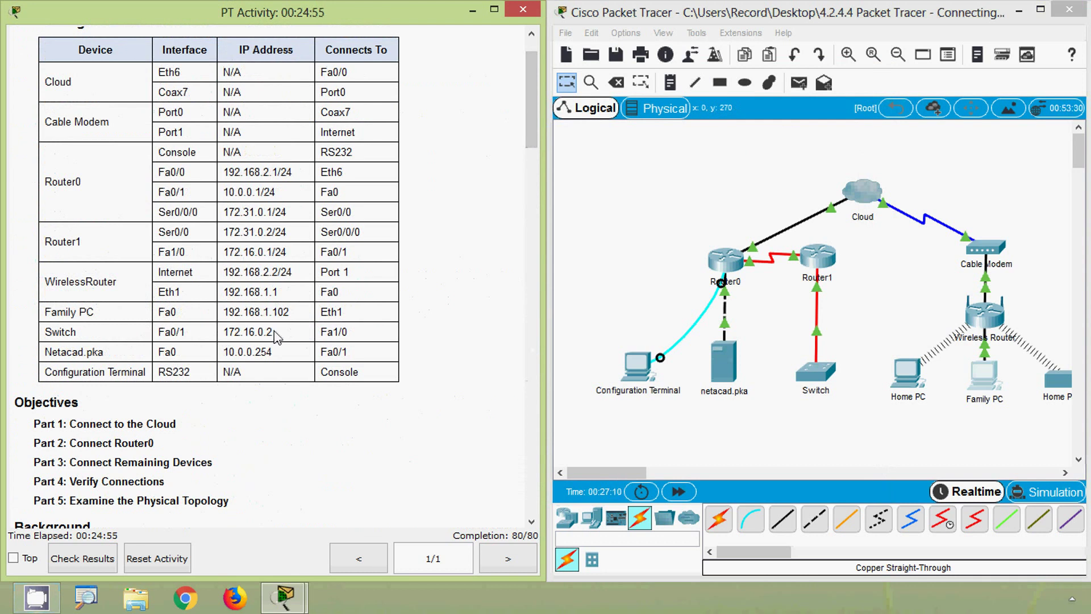
Open the Switch's command line and enter privileged EXEC mode with enable
left_click(816, 382)
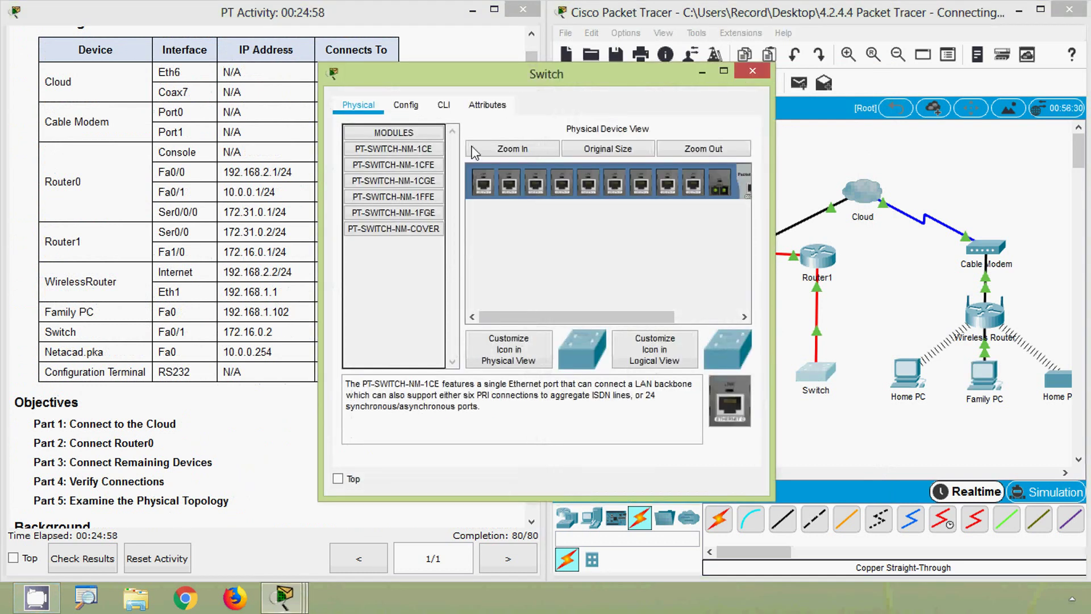
left_click(448, 109)
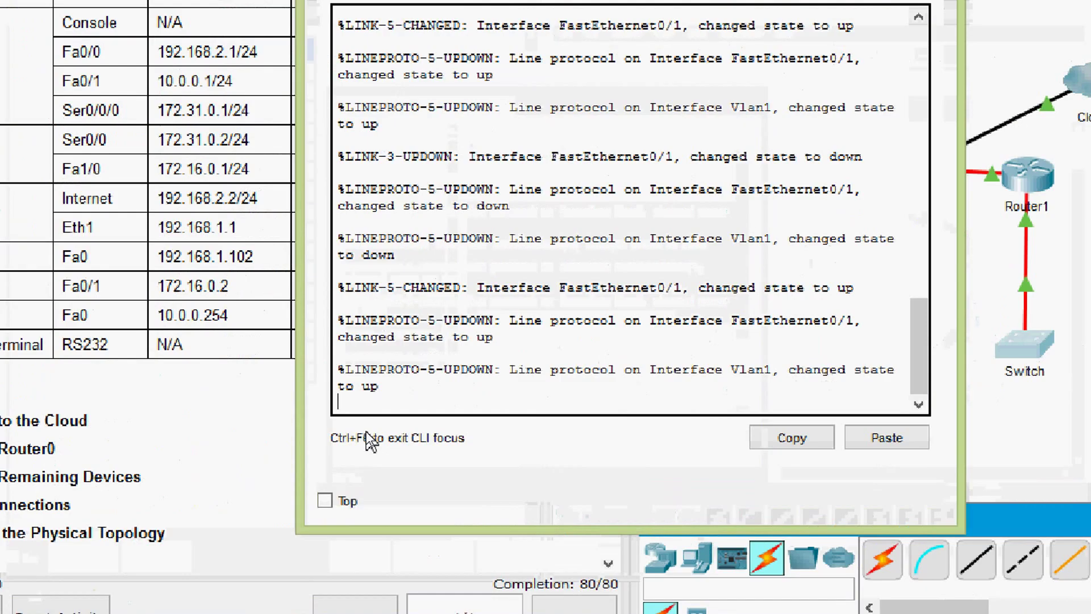
key("Return")
type("ena")
key("Tab")
key("Return")
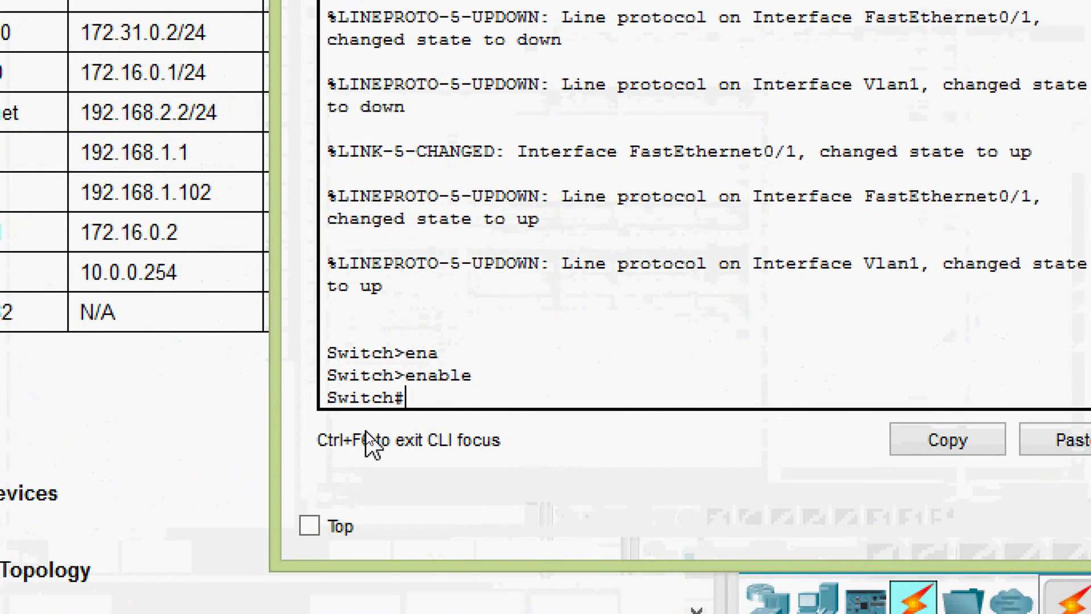
Display the Switch's full running configuration with the show running-config command
type("sh")
key("Tab")
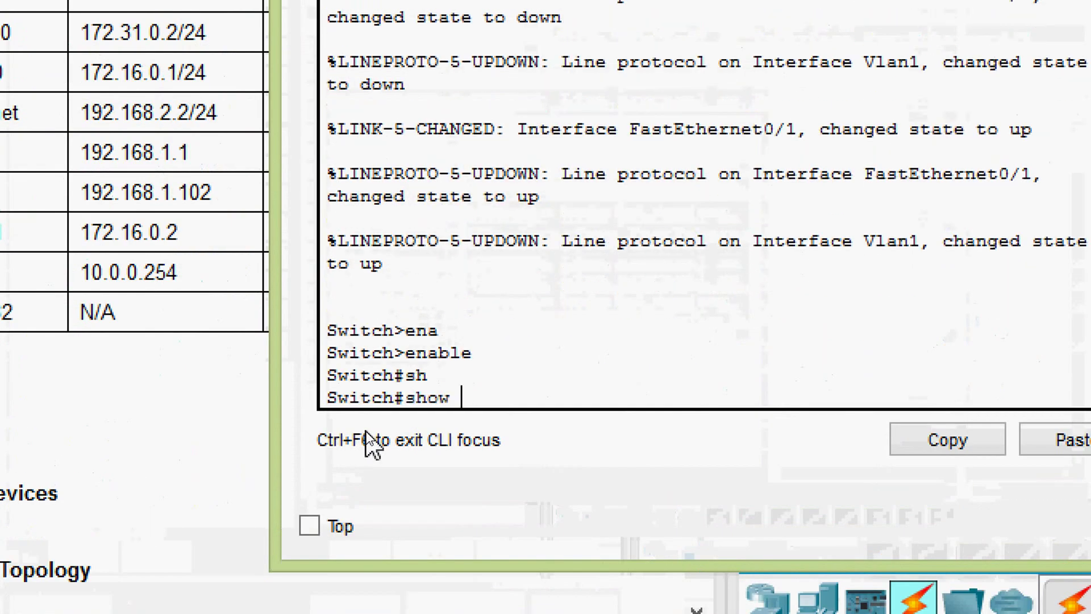
type("ru")
key("Tab")
key("Return")
key("space")
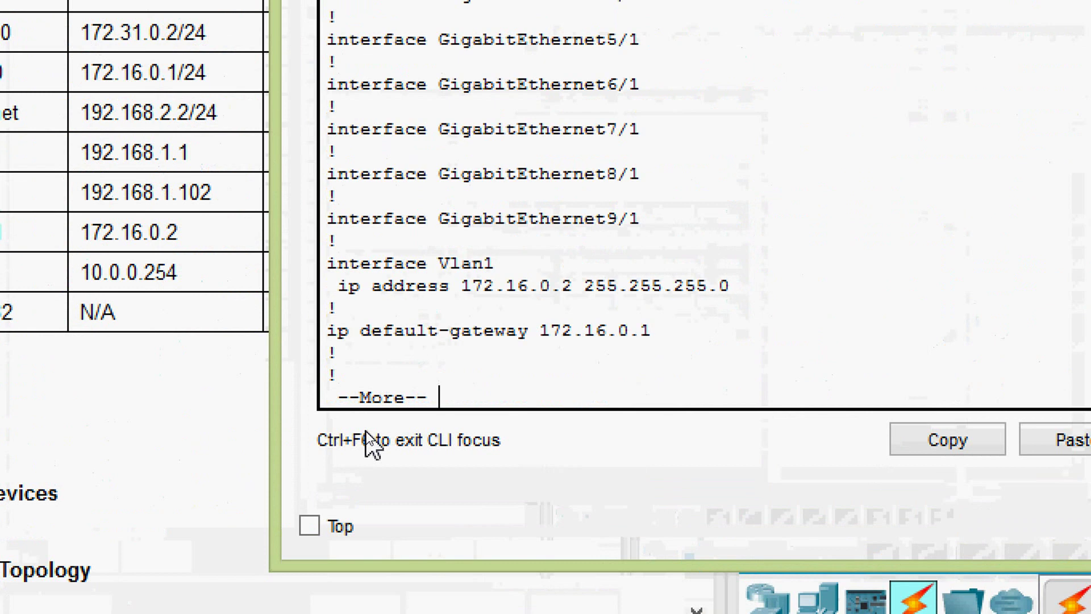
key("space")
Copy the Vlan1 IP address from the Switch's running configuration and close the Switch window
scroll(437, 316, "up", 4)
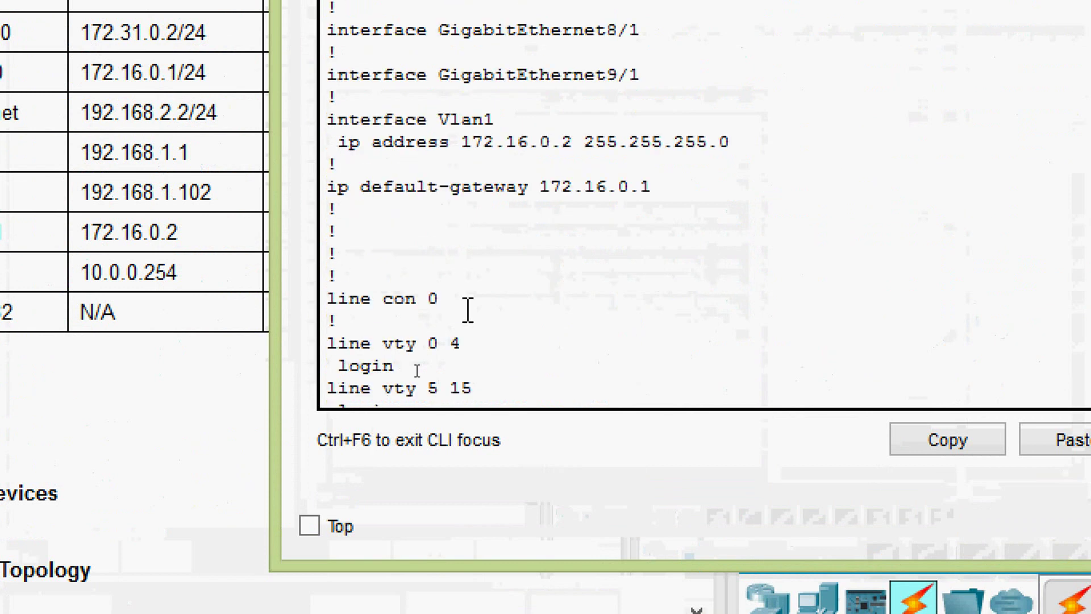
scroll(465, 309, "up", 2)
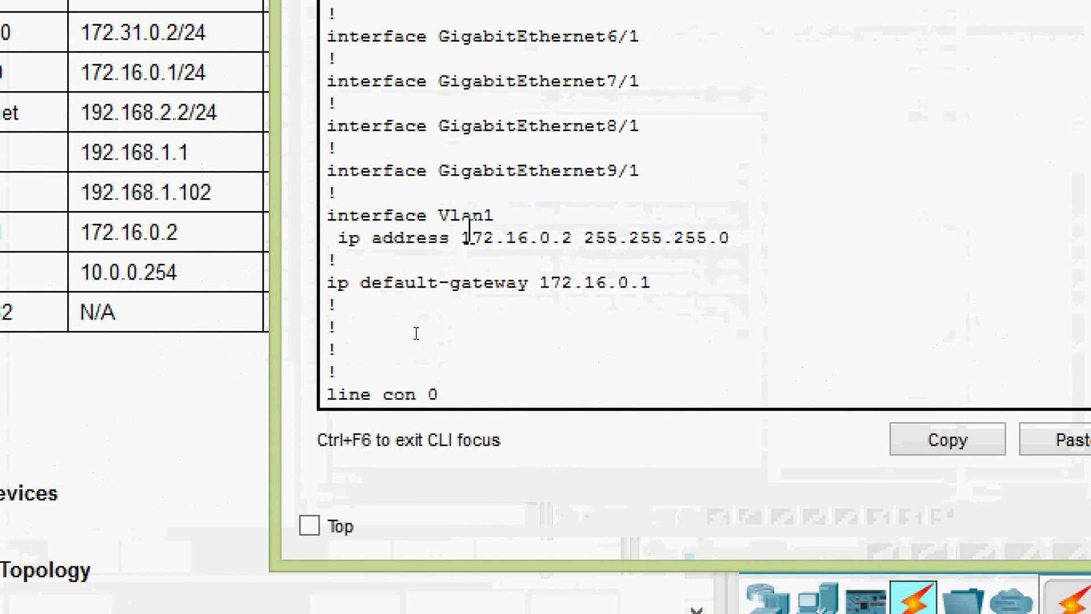
left_click_drag(461, 238, 566, 239)
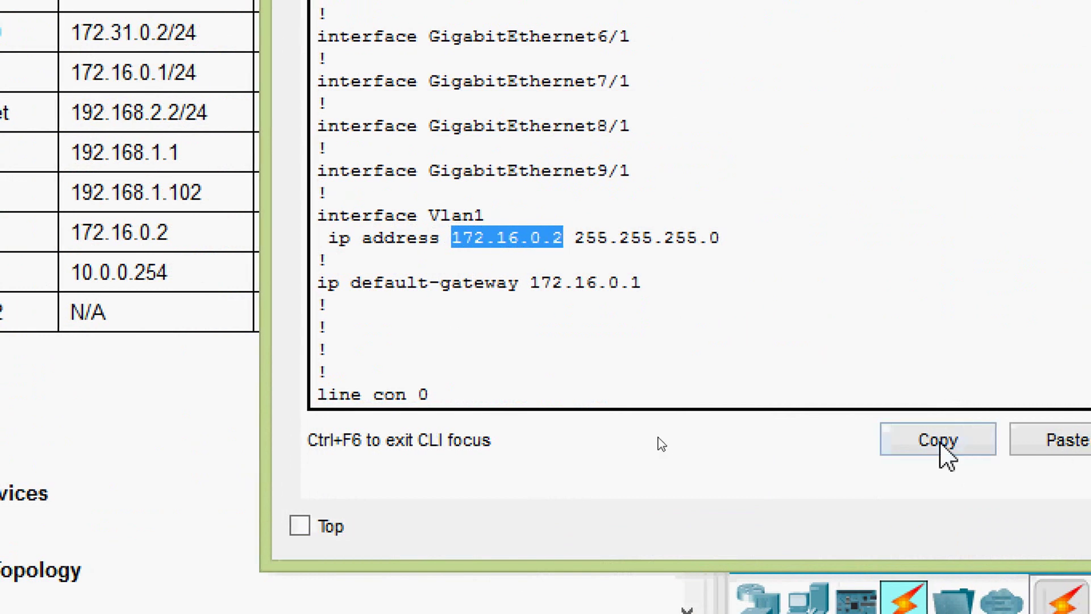
left_click(943, 442)
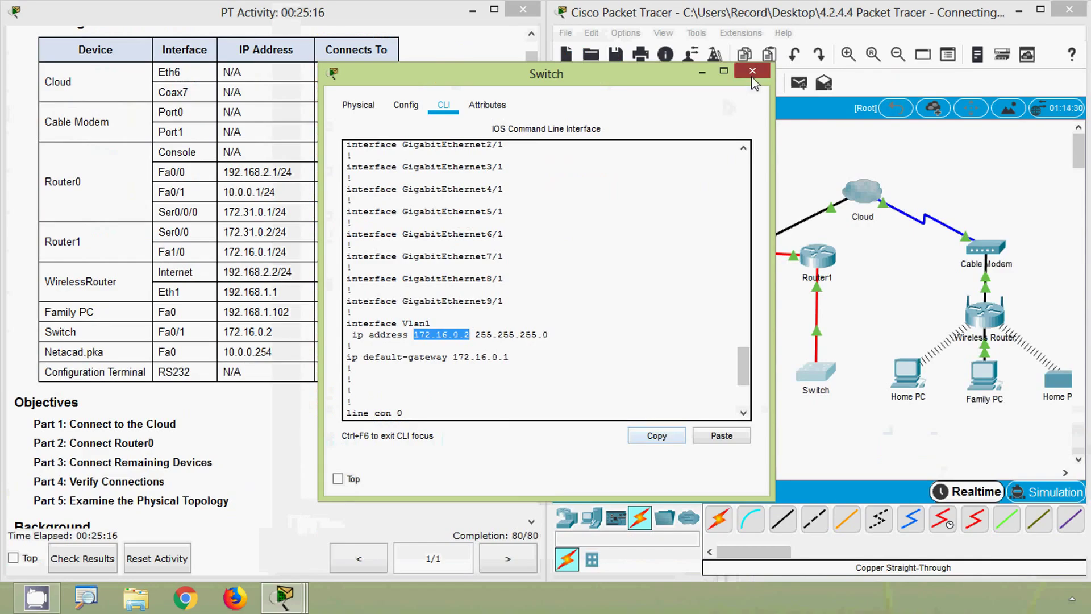
left_click(1090, 0)
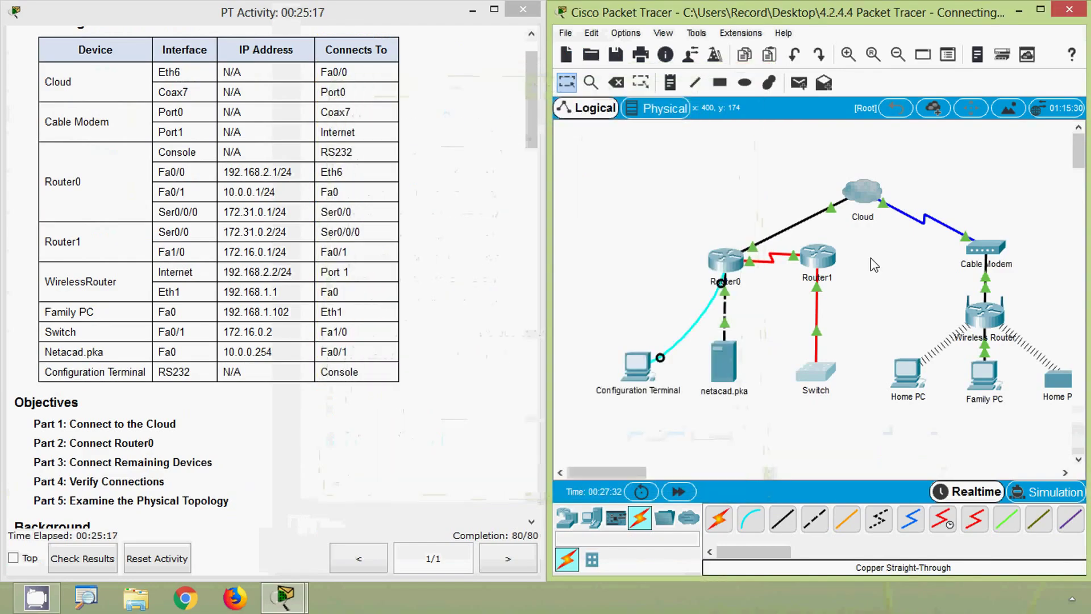
Ping the Switch at 172.16.0.2 from the Home PC's command prompt, pasting in the copied address
left_click(907, 372)
left_click(340, 114)
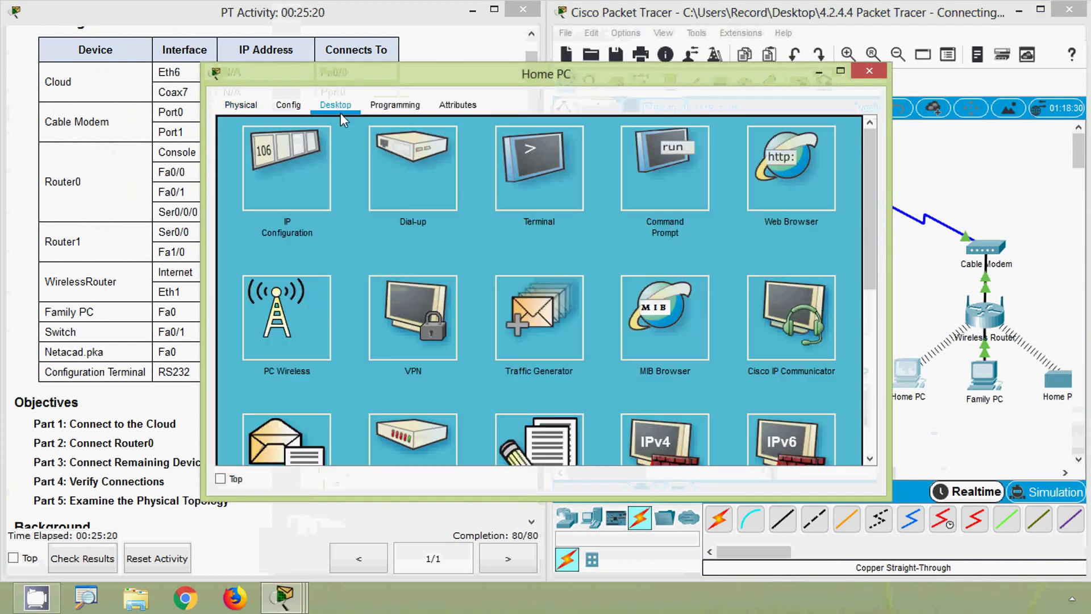
left_click(665, 177)
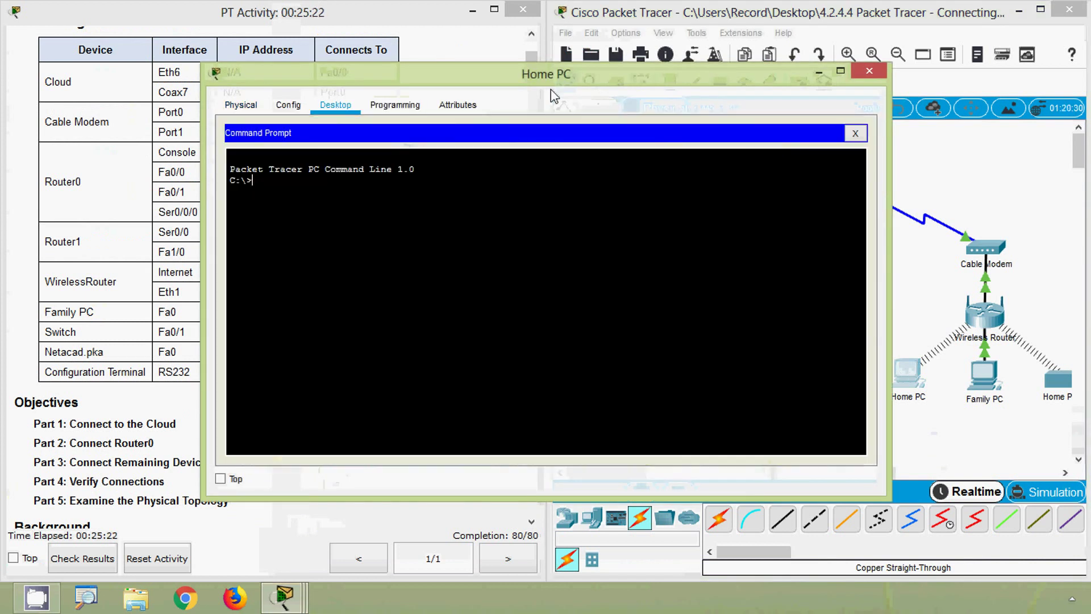
left_click_drag(551, 77, 806, 137)
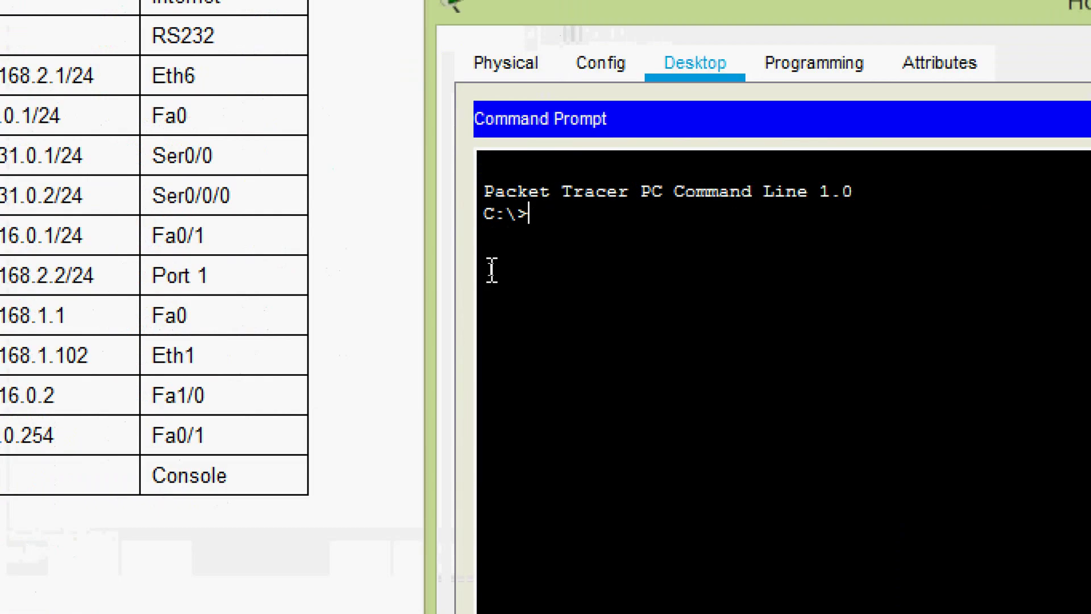
type("ping")
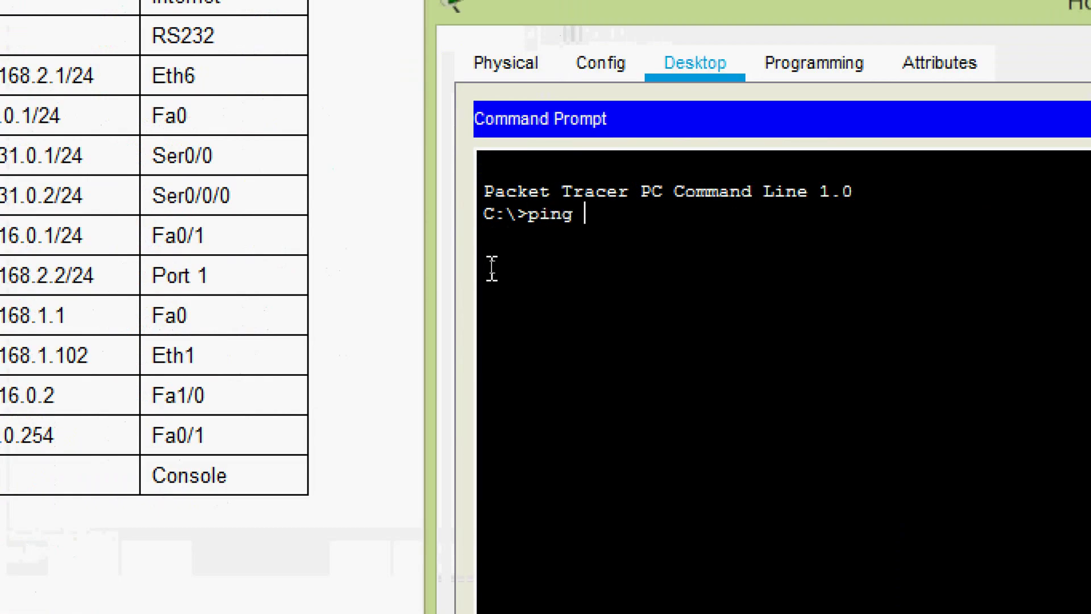
right_click(599, 215)
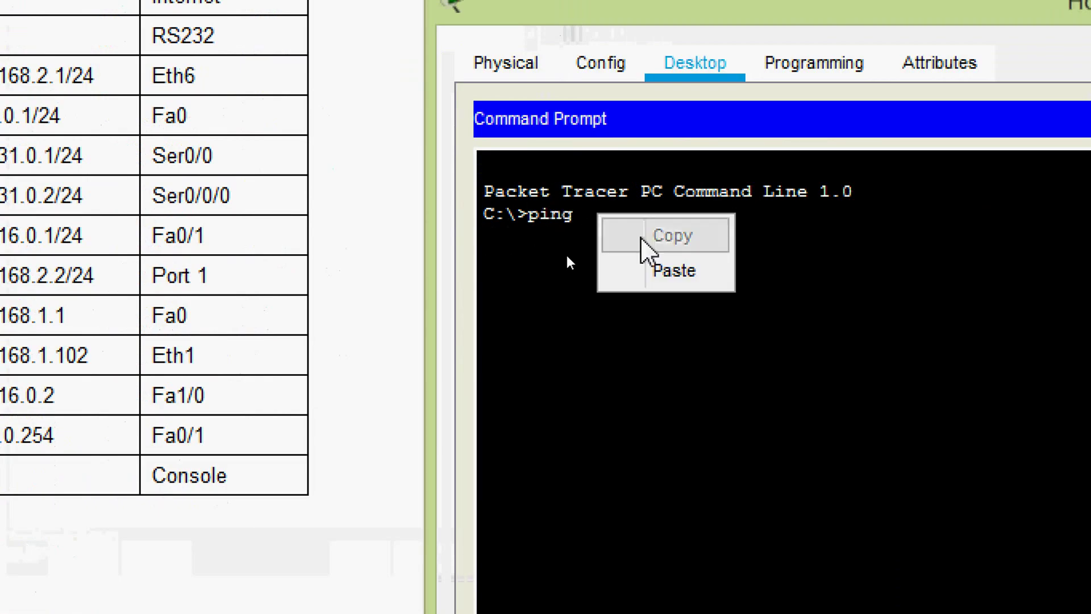
left_click(653, 271)
key("Return")
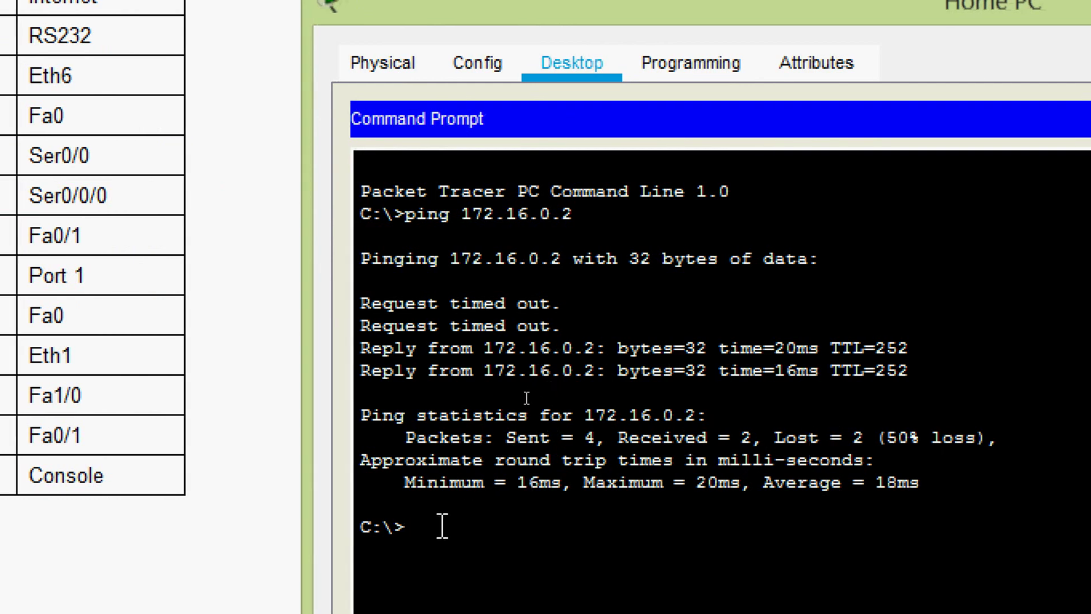
Repeat the ping to 172.16.0.2, check its packet loss statistics and close the Home PC window
key("Up")
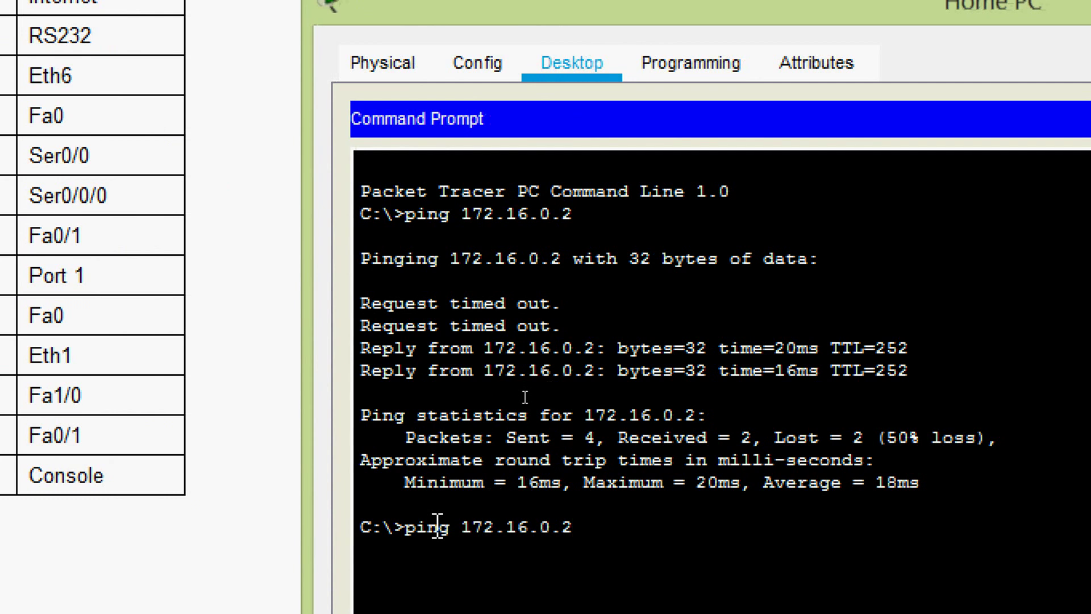
key("Return")
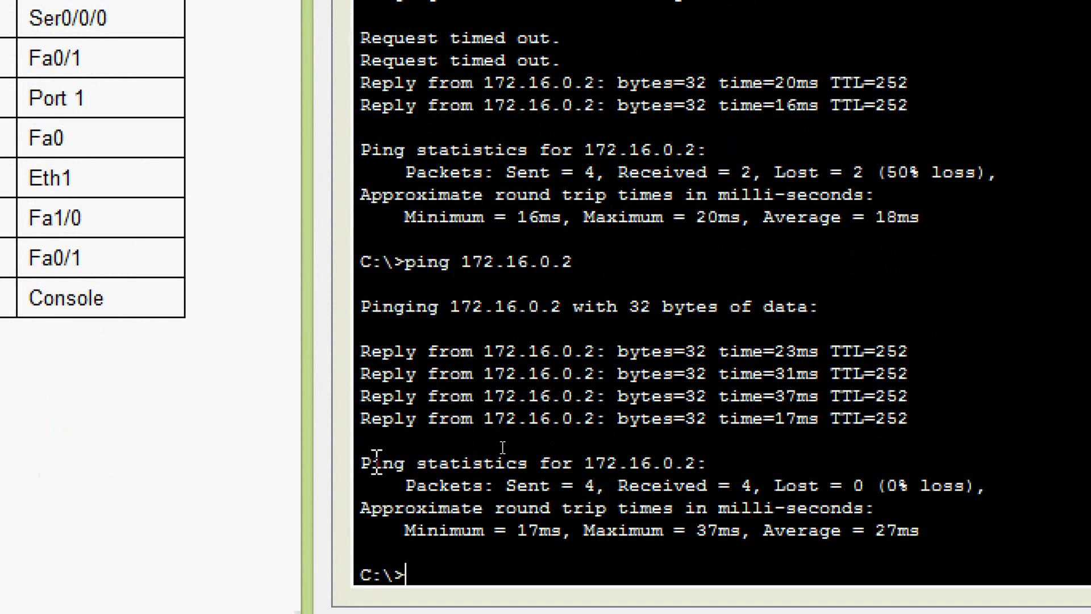
left_click_drag(854, 485, 976, 486)
left_click(762, 489)
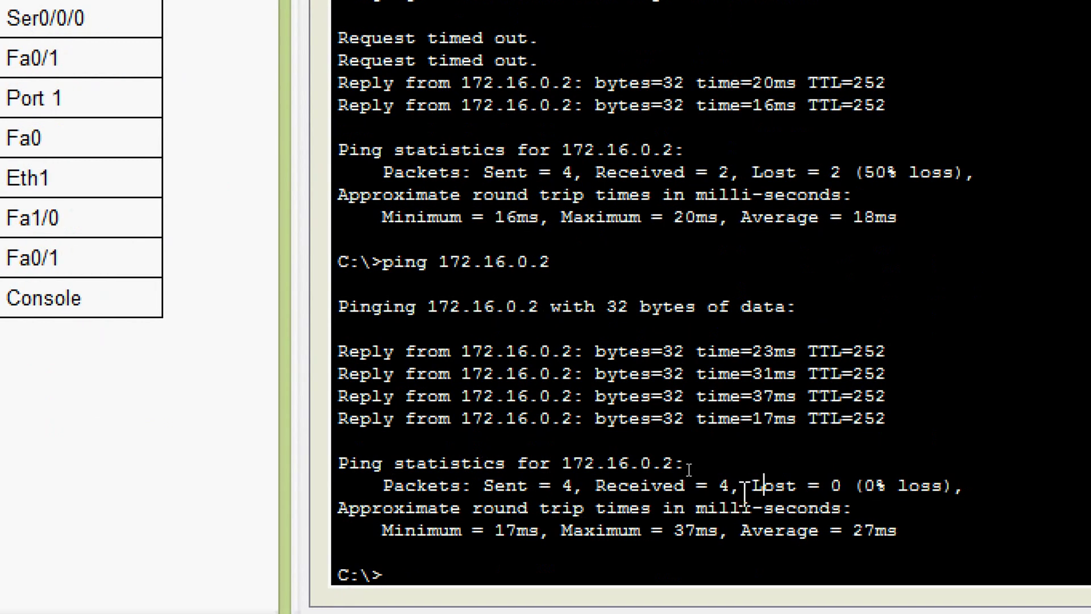
left_click_drag(714, 140, 574, 151)
left_click(984, 147)
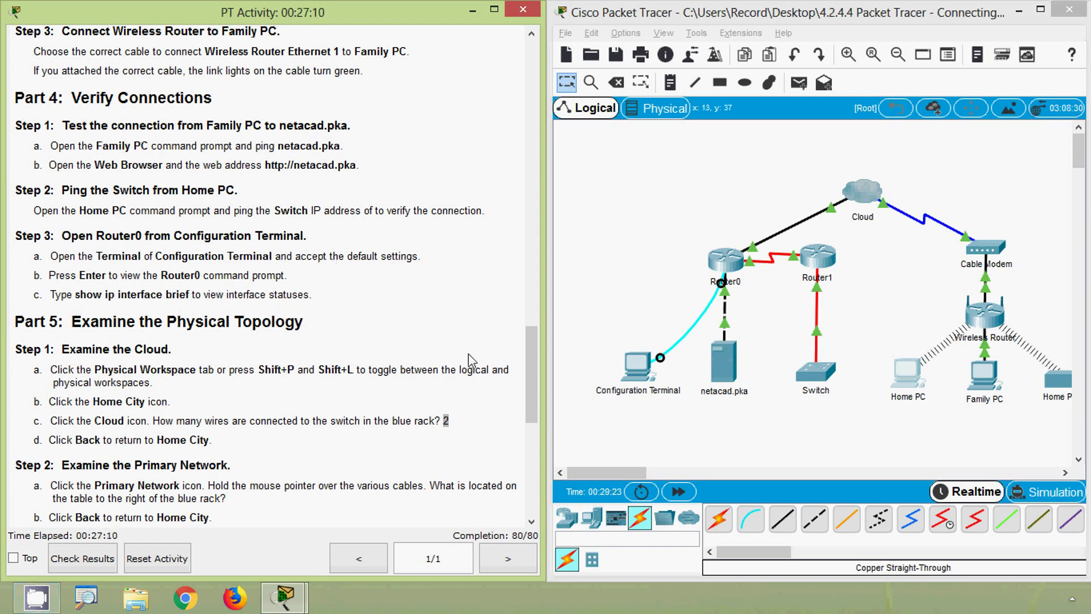
Start a terminal session on the Configuration Terminal, accepting the default port settings
left_click(637, 370)
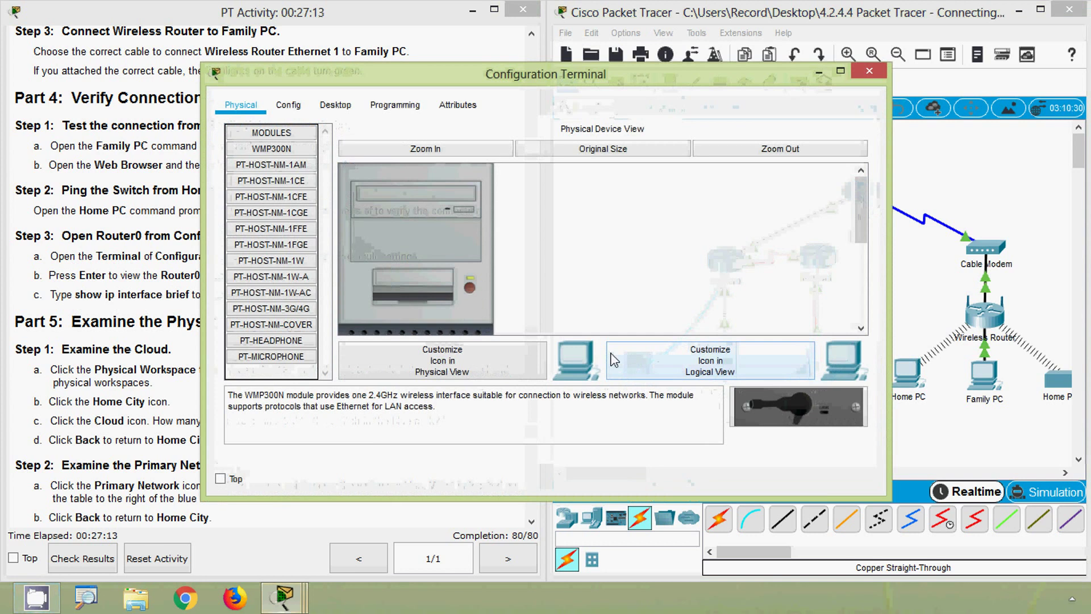
left_click(343, 108)
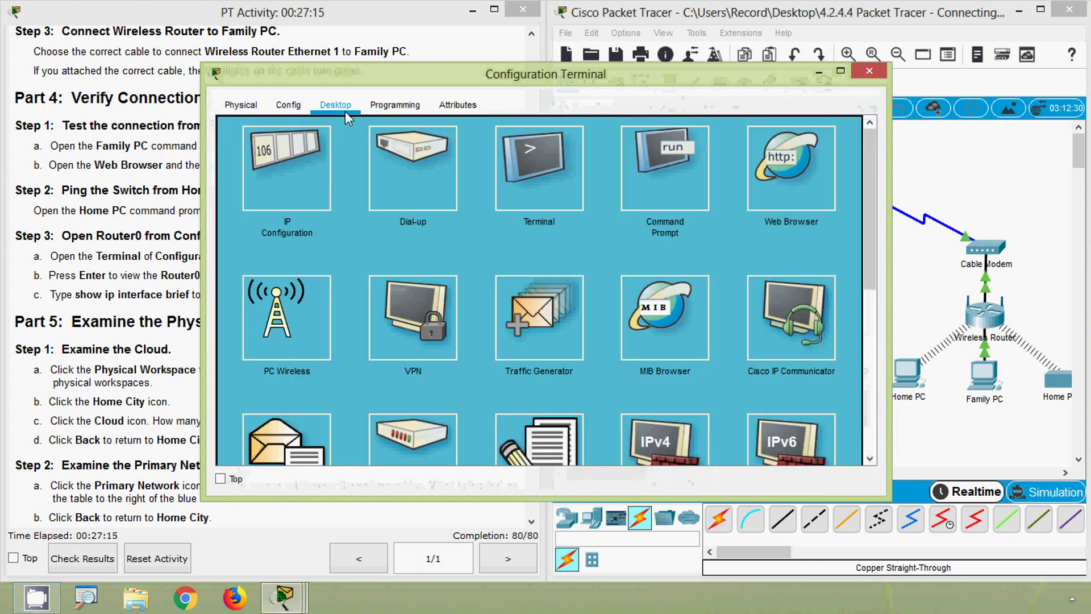
left_click(541, 185)
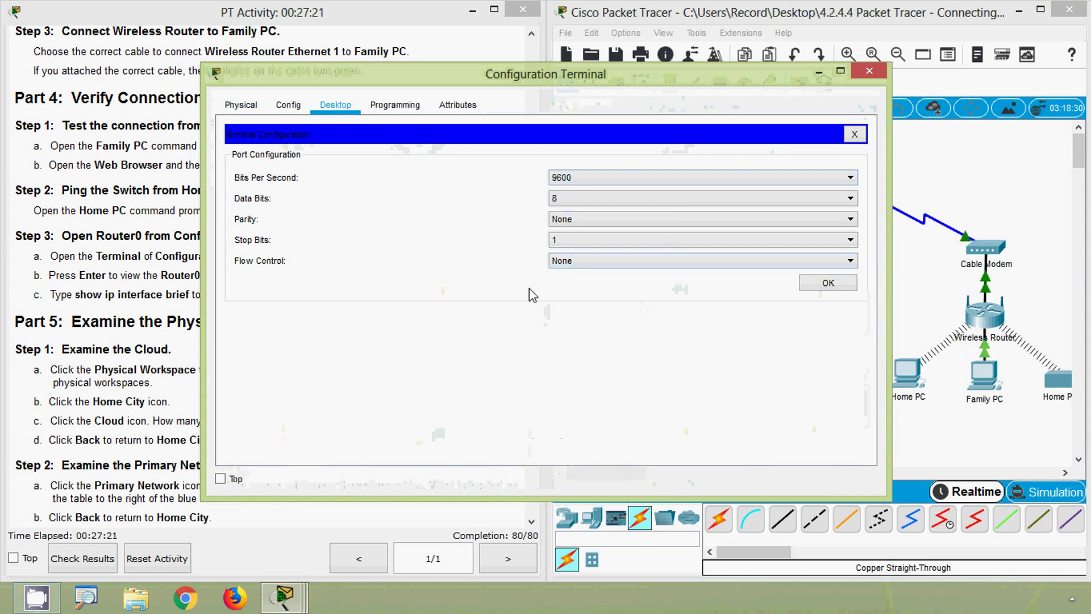
left_click(827, 282)
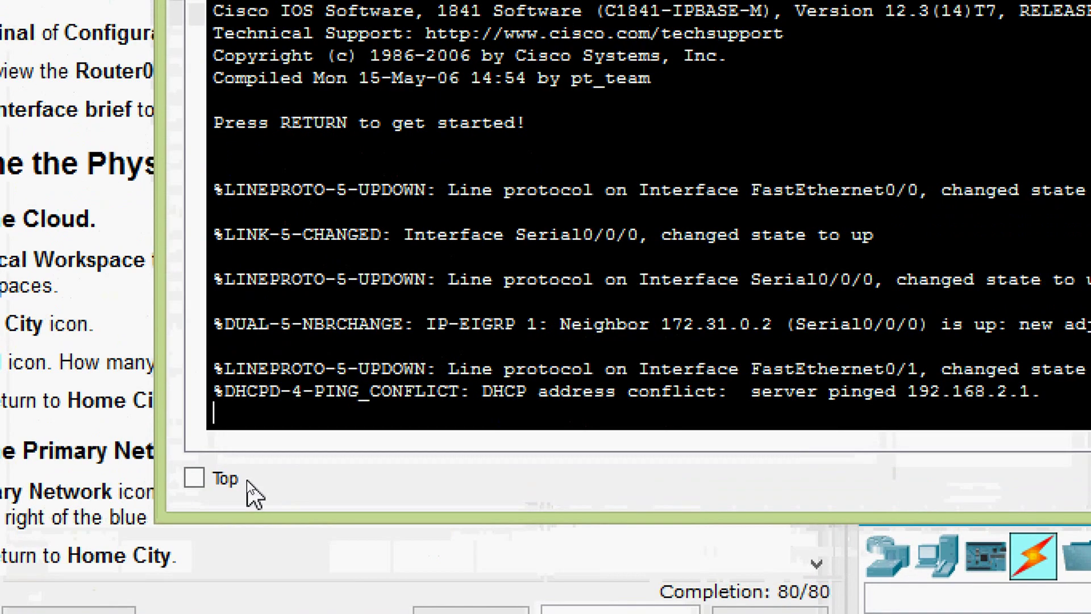
Bring up the Router0 command prompt in the terminal and enter privileged EXEC mode with enable
key("Return")
key("Return")
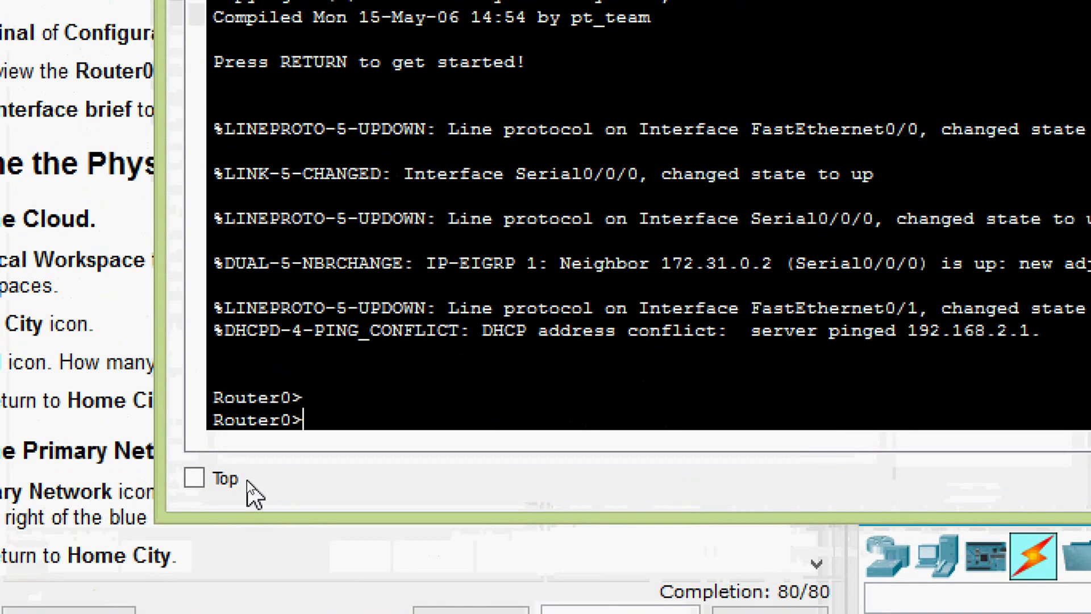
type("ena")
key("Tab")
key("Return")
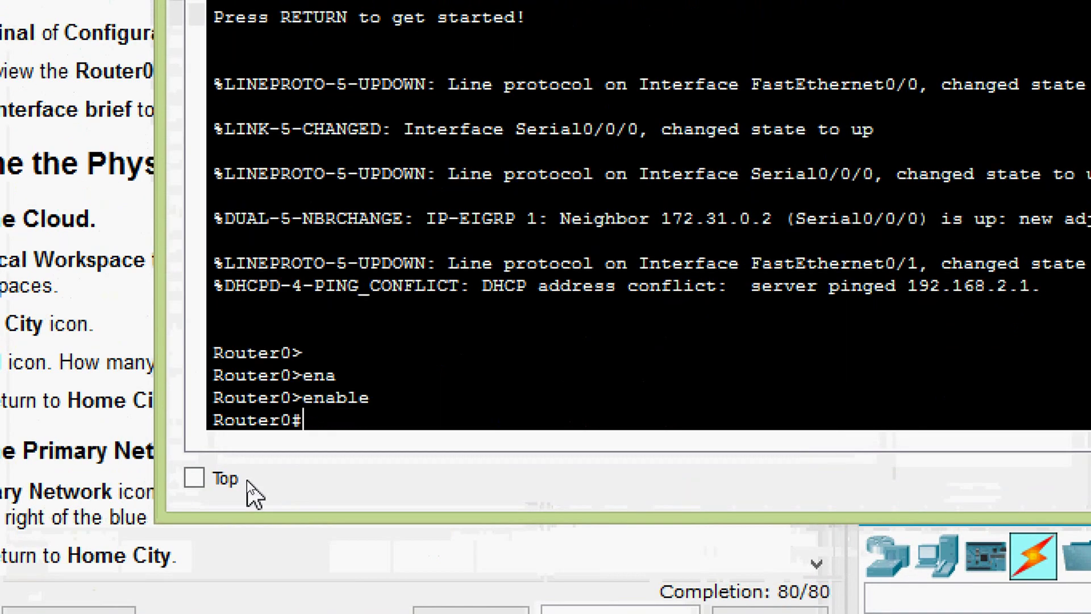
Display Router0's interface statuses with the show ip interface brief command
type("sh")
key("Tab")
type("i")
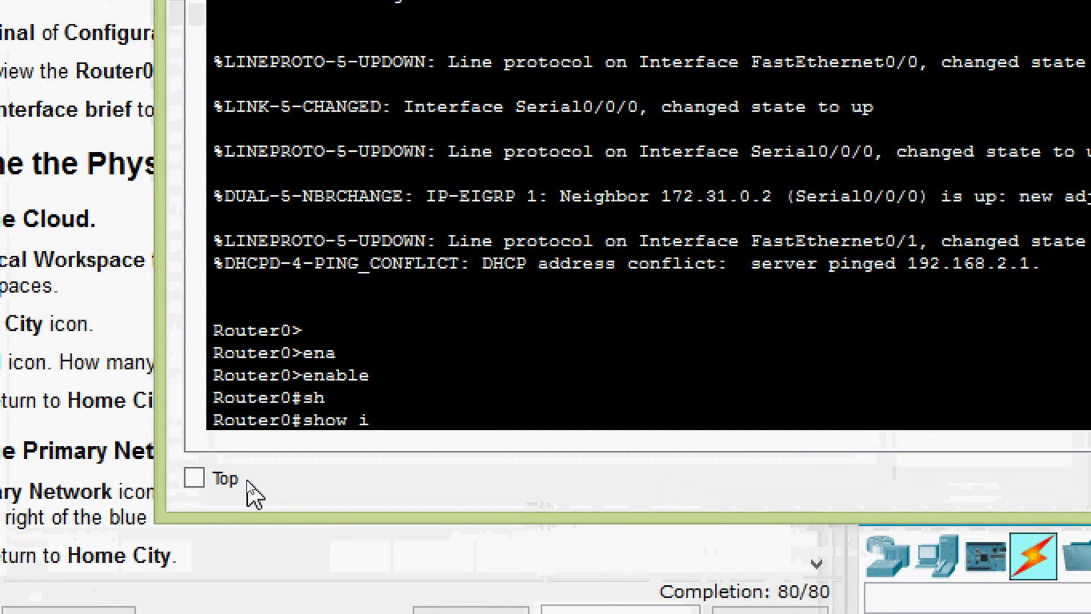
type("p inter")
key("Tab")
type("b")
key("Tab")
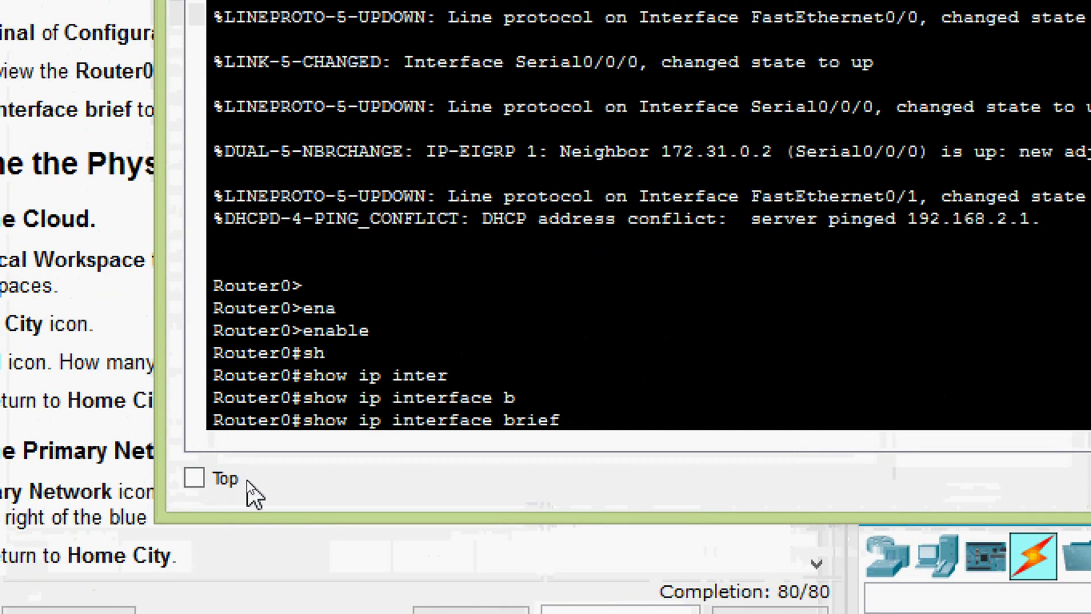
key("Return")
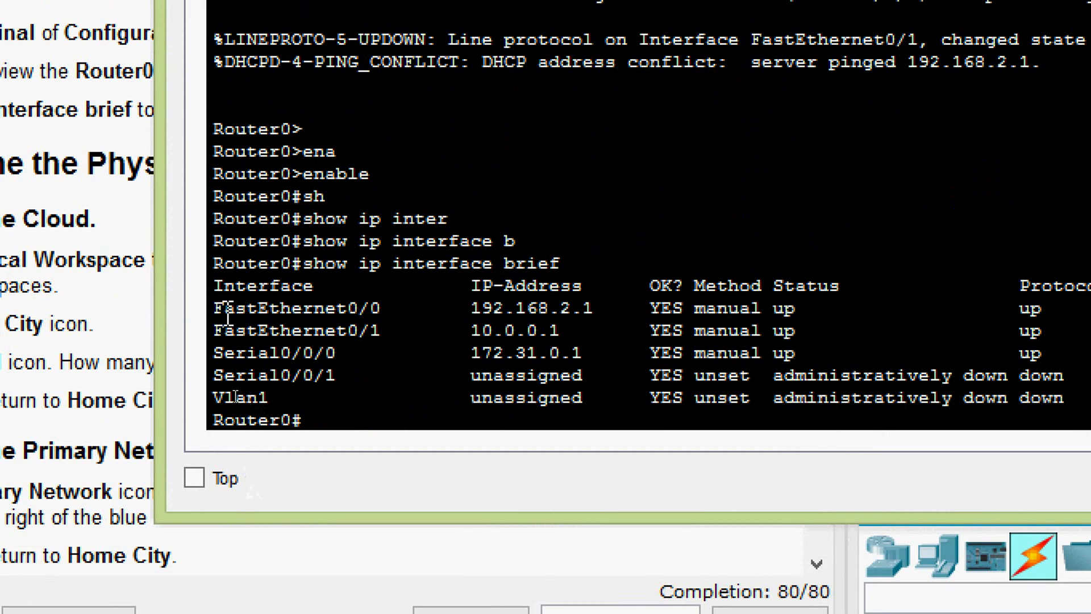
Examine the IP address, status and protocol of Router0's FastEthernet0/0, FastEthernet0/1 and Serial0/0/0 interfaces in the command output
left_click_drag(215, 308, 606, 307)
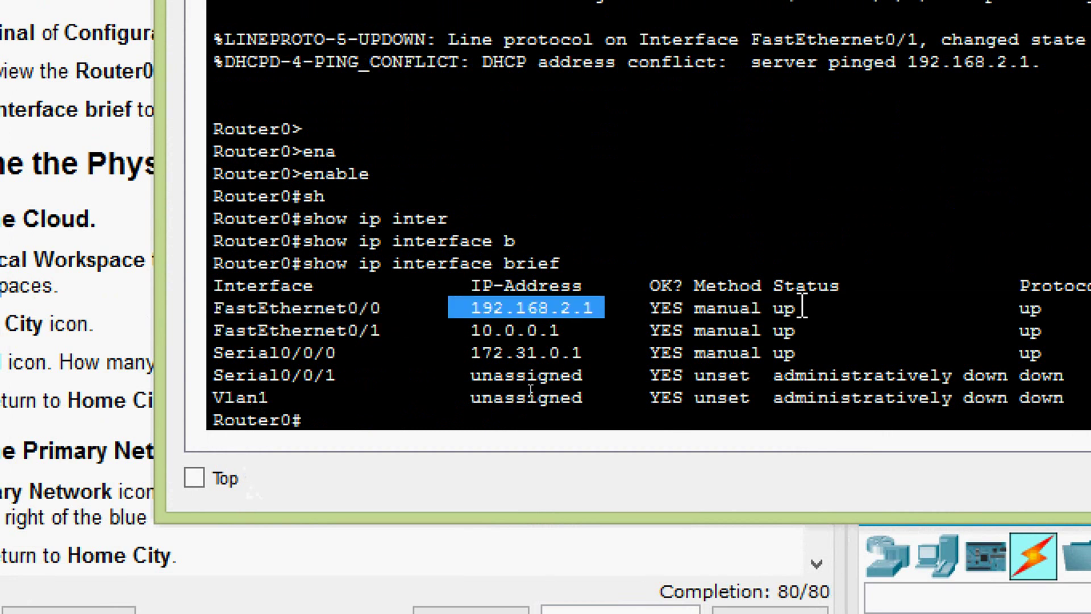
left_click_drag(769, 309, 969, 309)
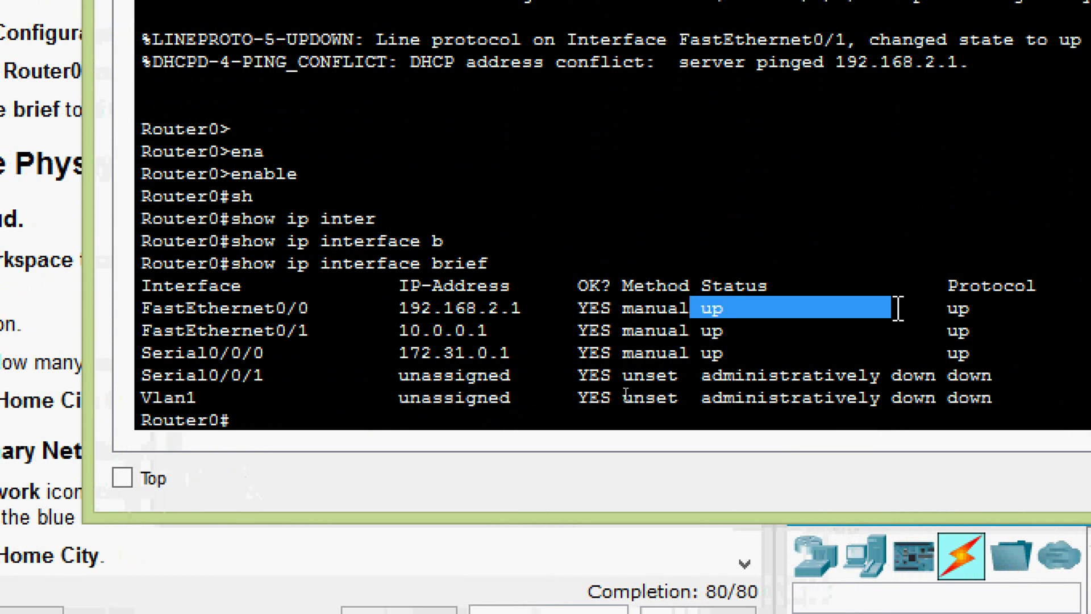
left_click_drag(898, 309, 972, 309)
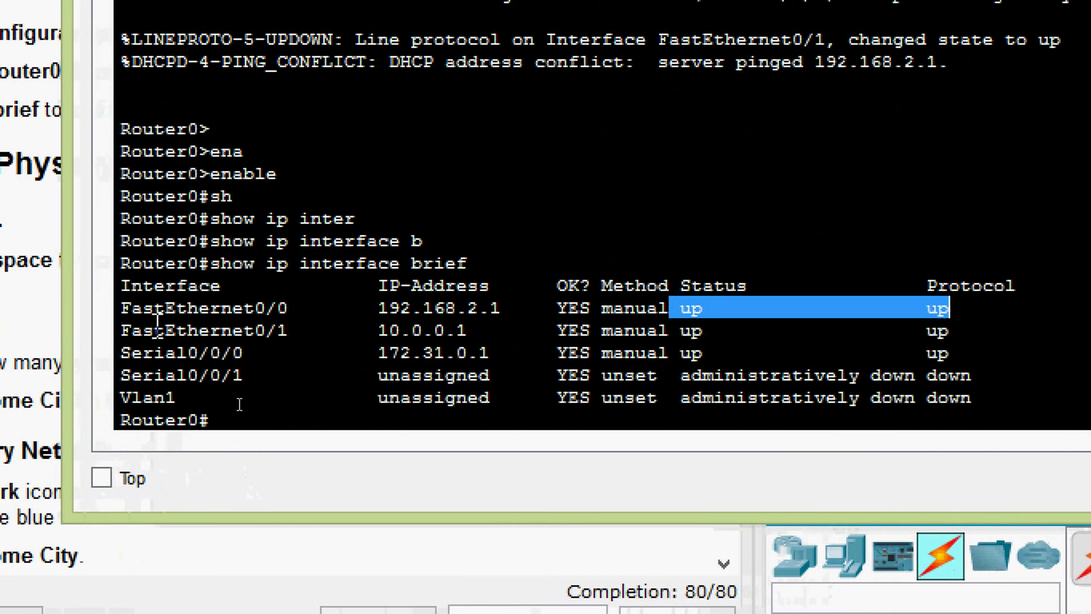
left_click_drag(136, 331, 506, 333)
left_click(389, 335)
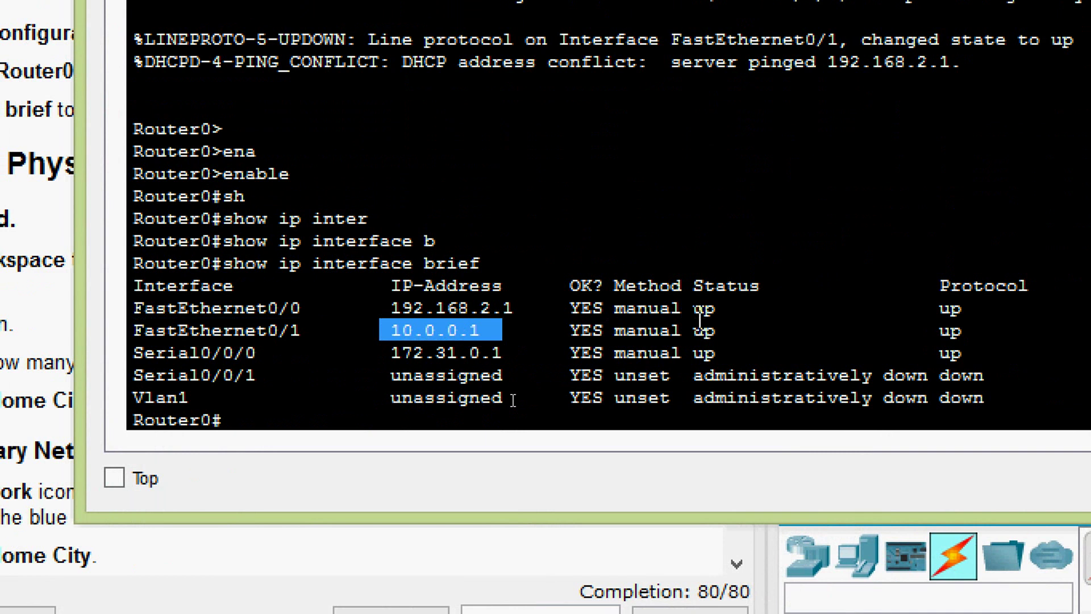
left_click_drag(694, 330, 720, 332)
left_click_drag(923, 331, 974, 331)
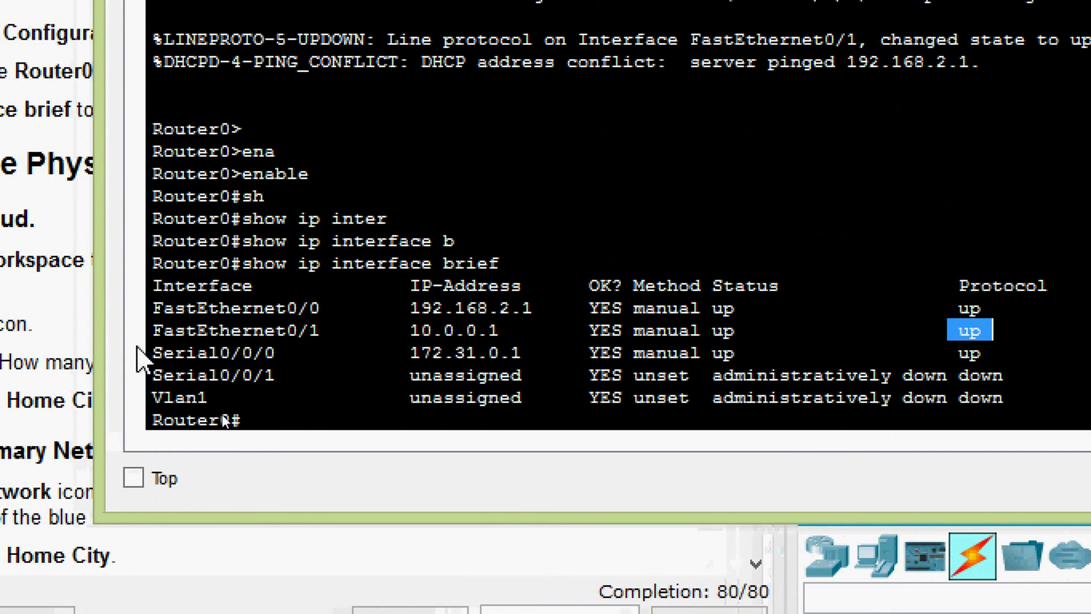
left_click_drag(156, 347, 285, 353)
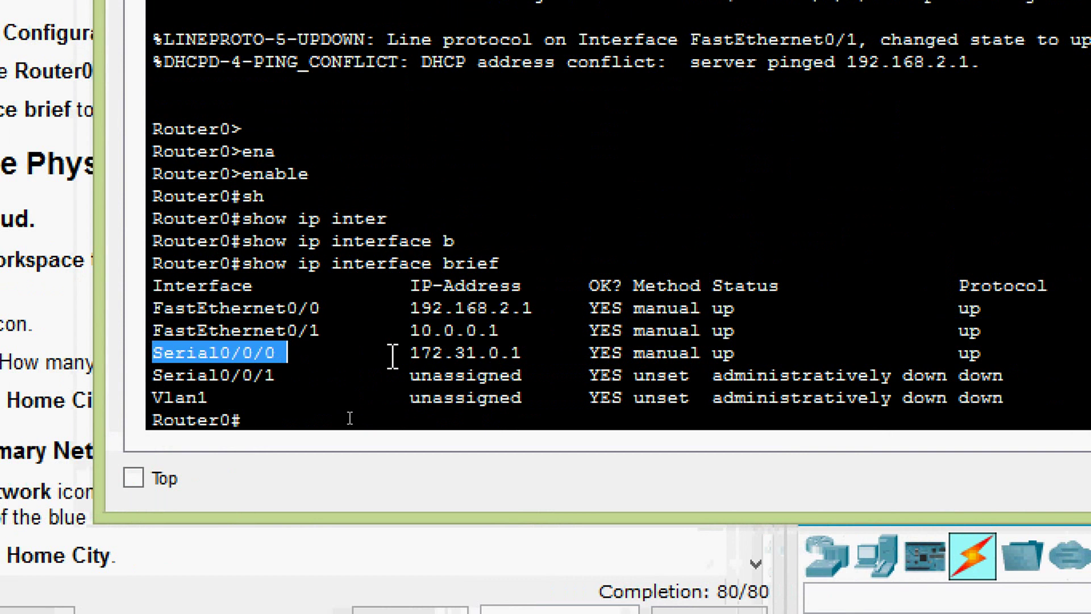
left_click_drag(387, 353, 521, 353)
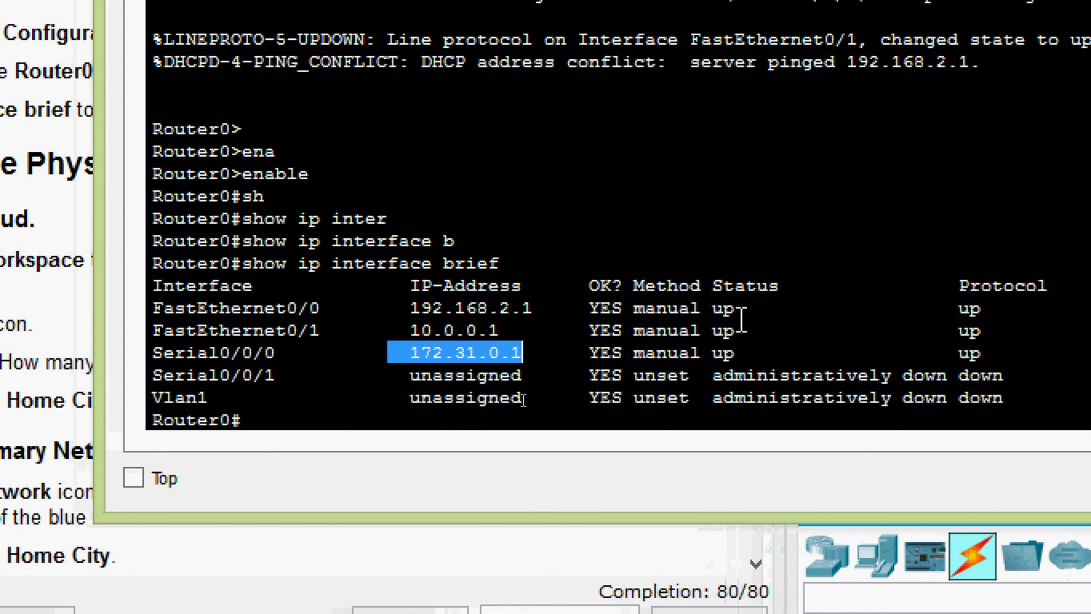
left_click_drag(704, 352, 752, 352)
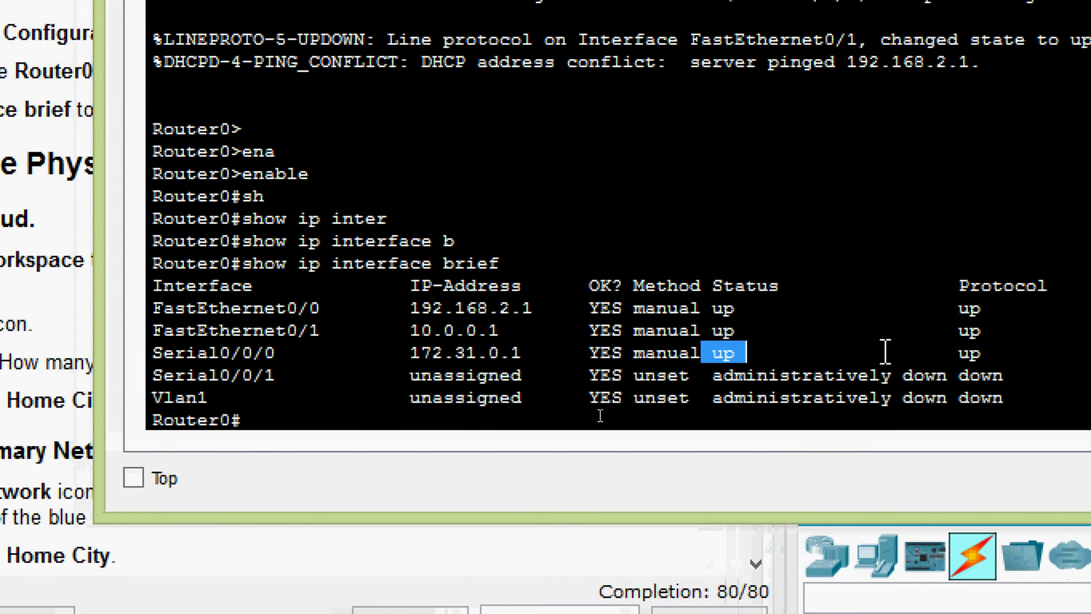
left_click_drag(914, 353, 1035, 355)
left_click(600, 357)
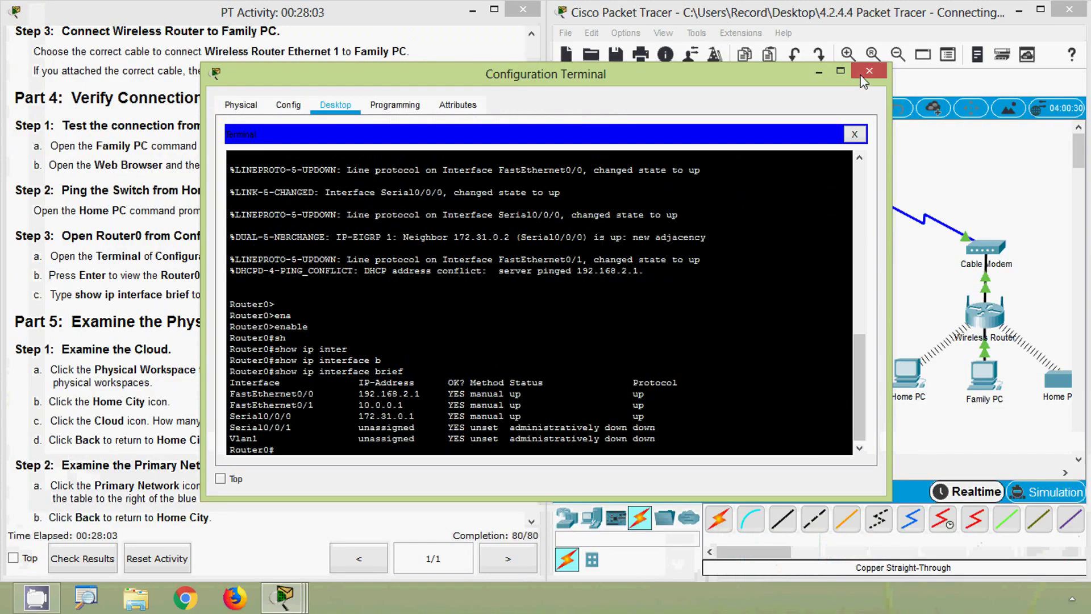
Close the Configuration Terminal window and read the Part 5 instructions on examining the physical topology
left_click(868, 71)
left_click(310, 398)
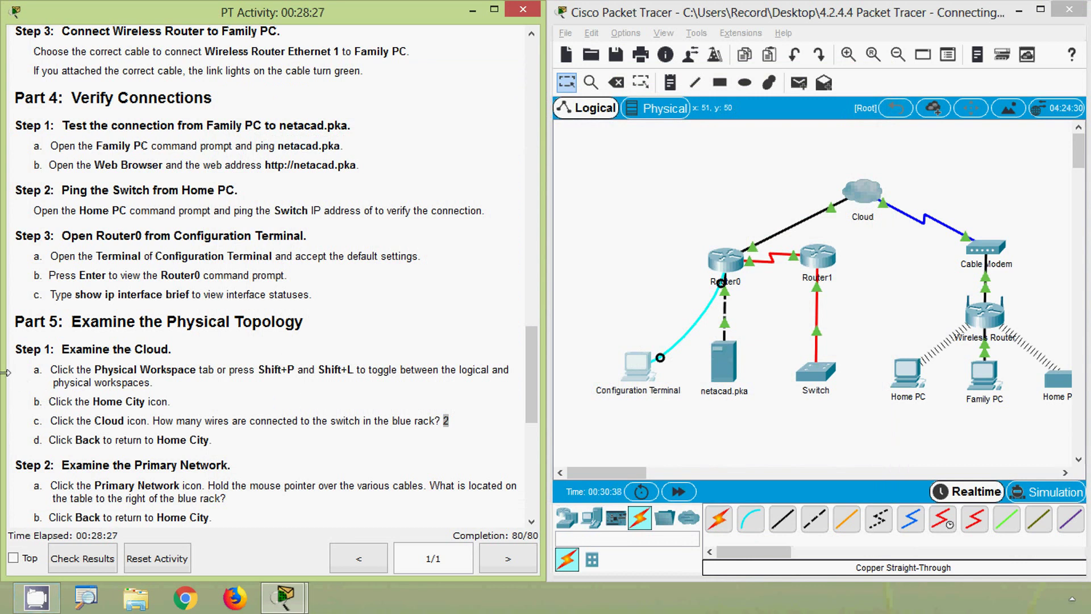
scroll(12, 384, "down", 1)
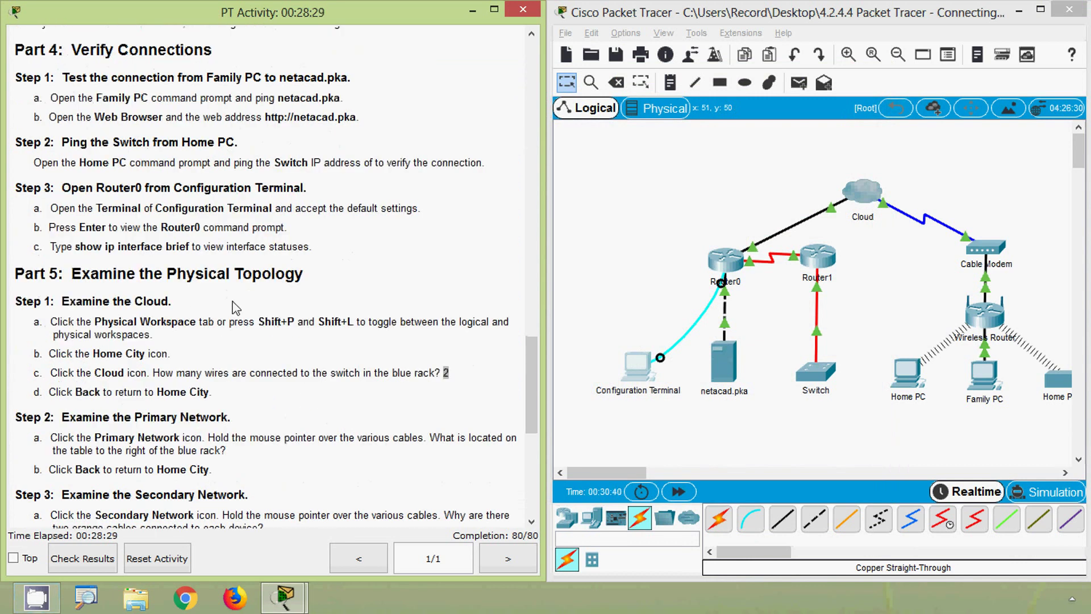
Switch to the physical workspace and open Home City to bring the Cloud location into view
scroll(285, 304, "down", 1)
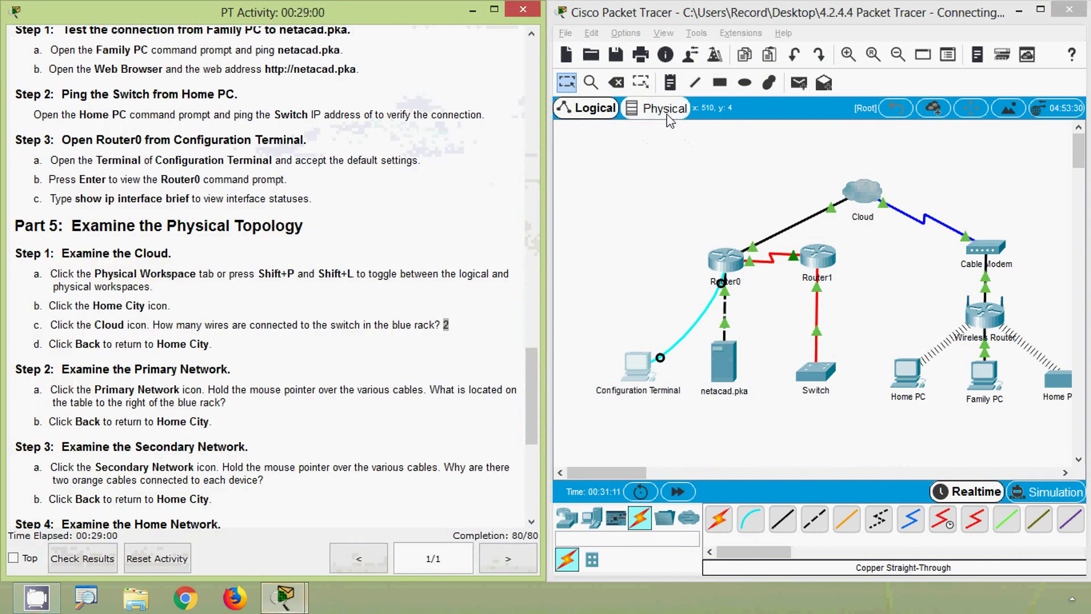
left_click(666, 114)
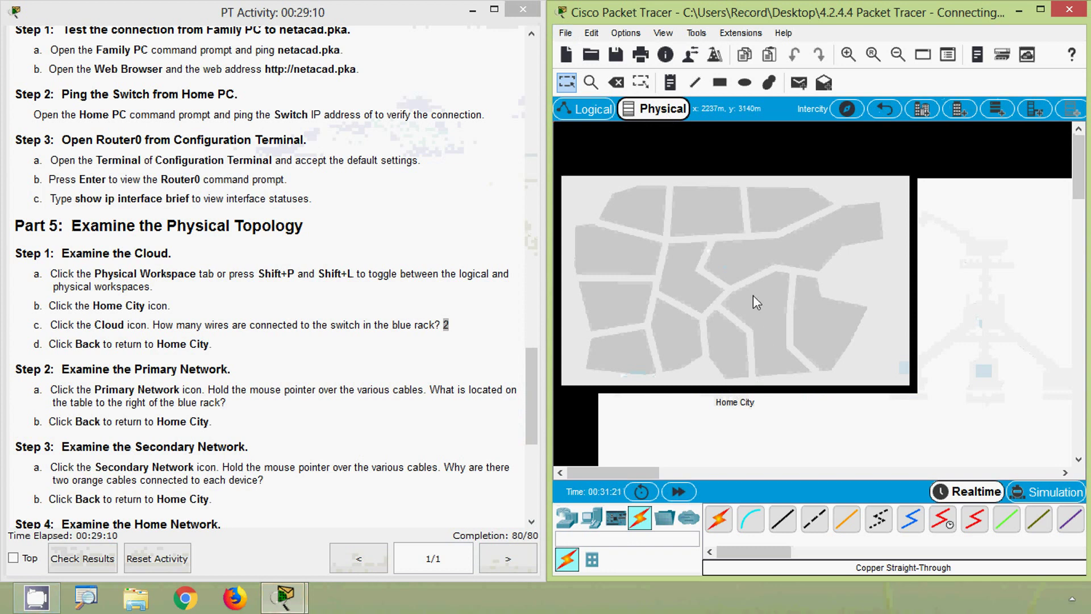
left_click(743, 324)
left_click_drag(643, 472, 685, 472)
left_click_drag(1077, 196, 1080, 210)
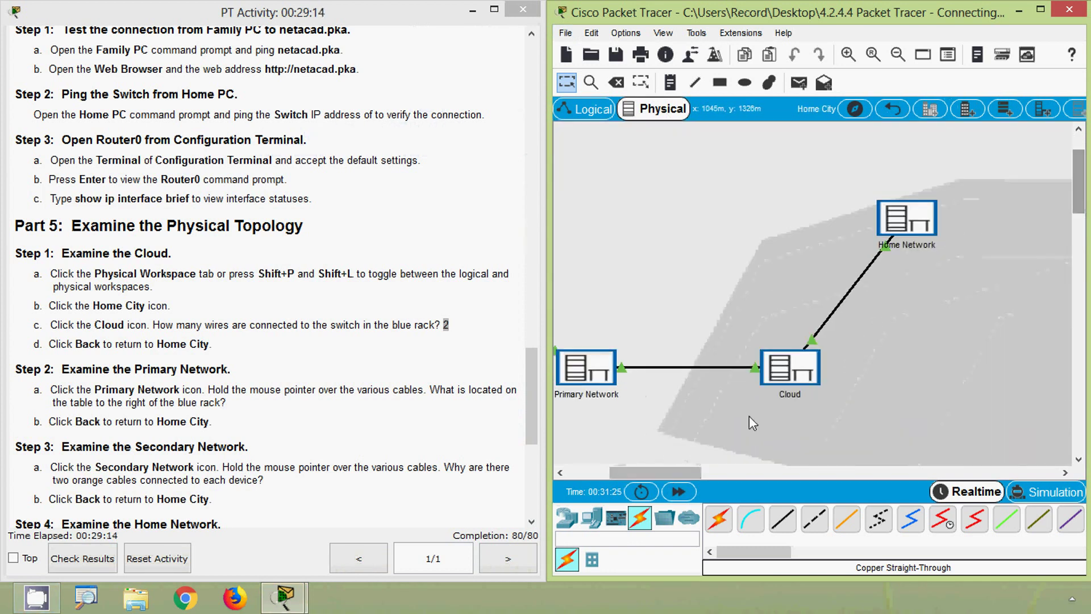
left_click_drag(682, 469, 689, 472)
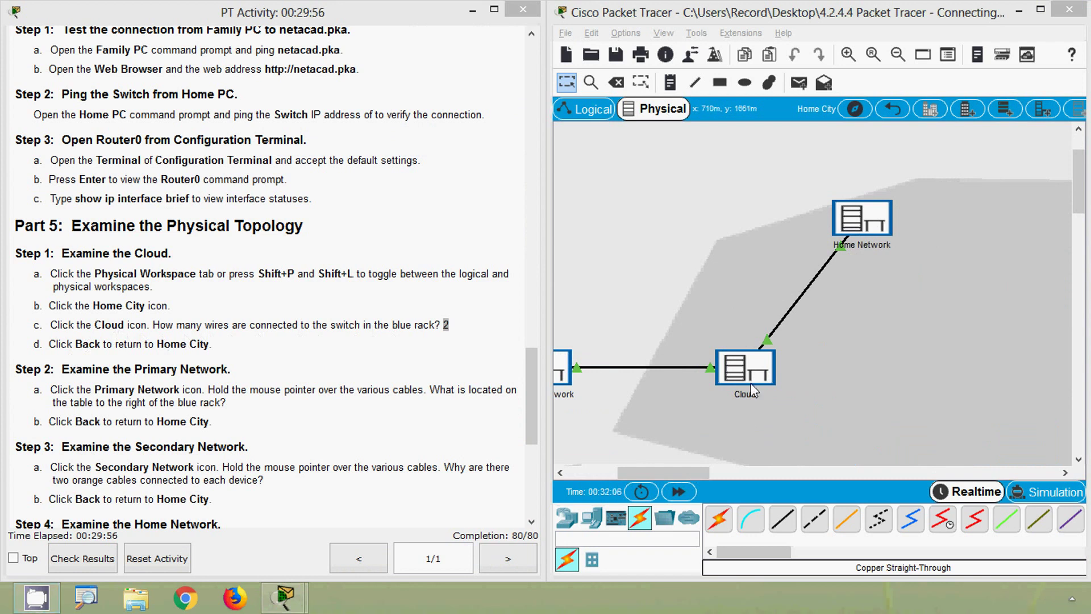
Examine the wires connected to the device in the Cloud's blue rack and return to the Intercity view
left_click(751, 381)
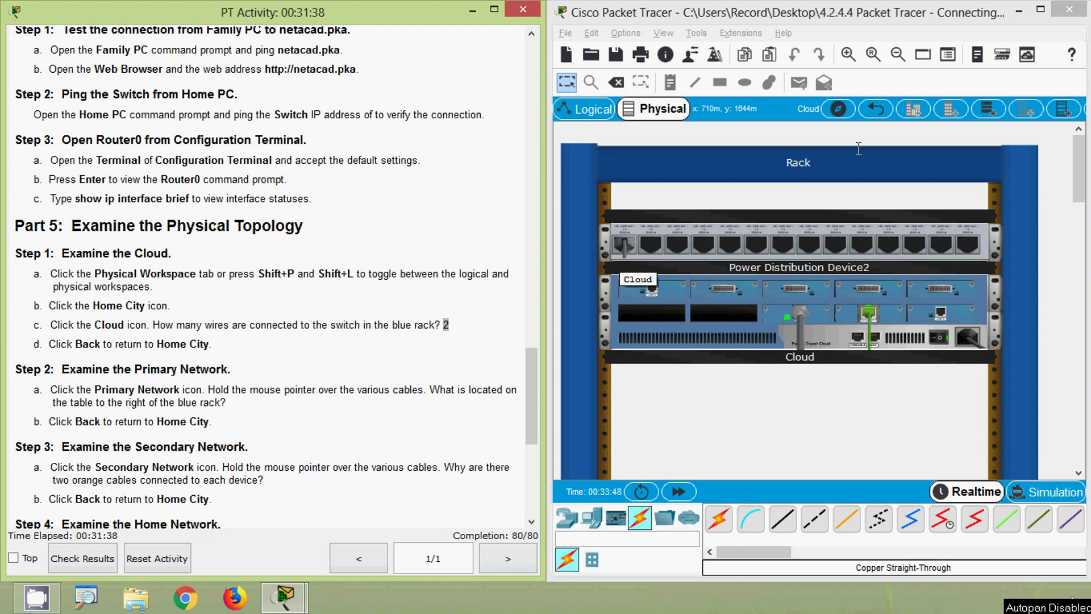
left_click(876, 110)
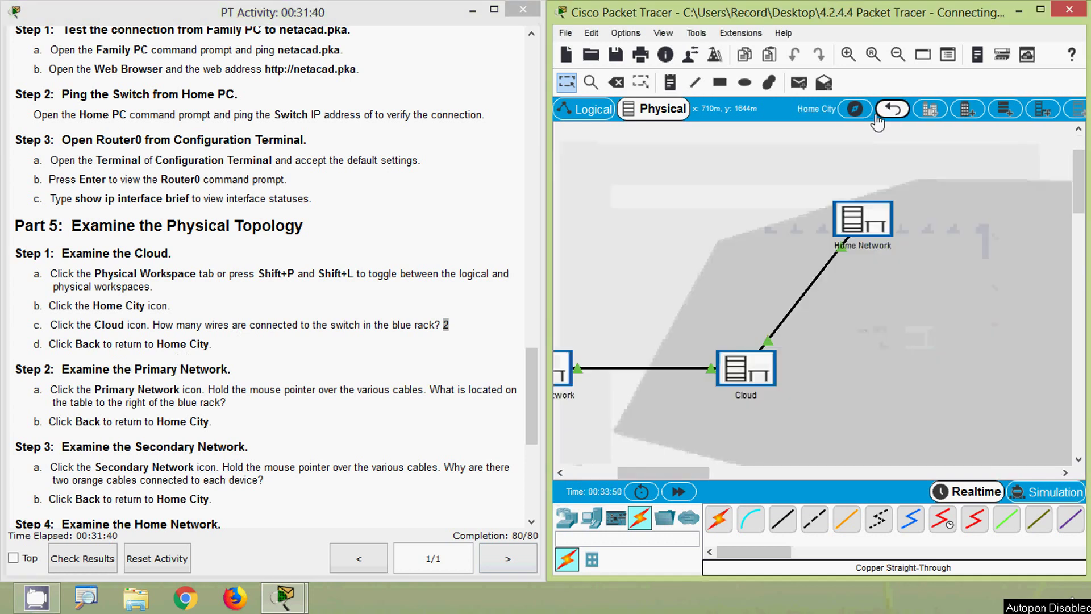
left_click(880, 112)
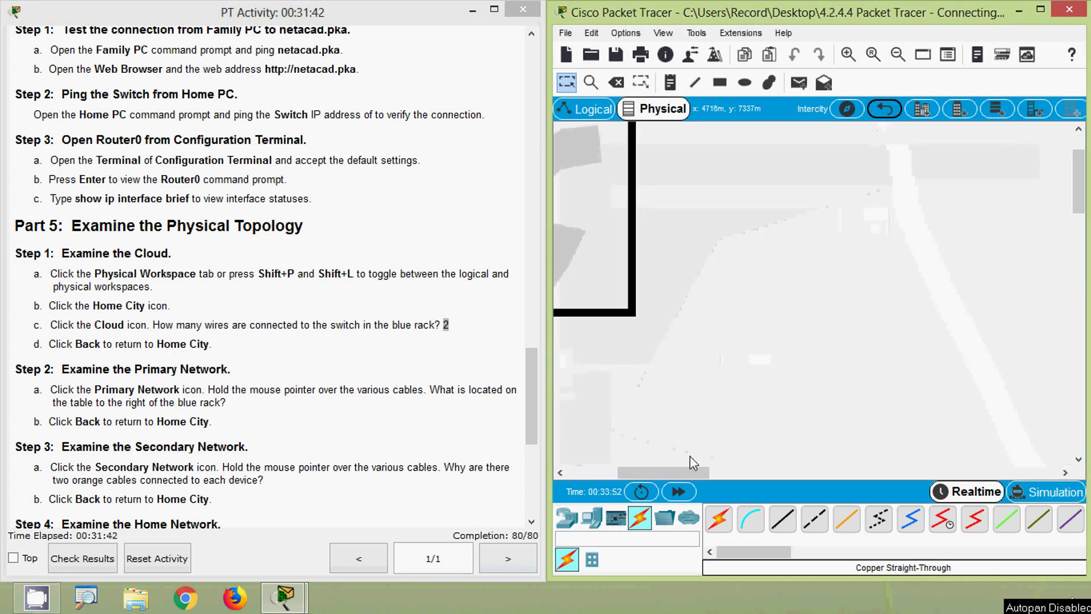
left_click_drag(691, 471, 629, 471)
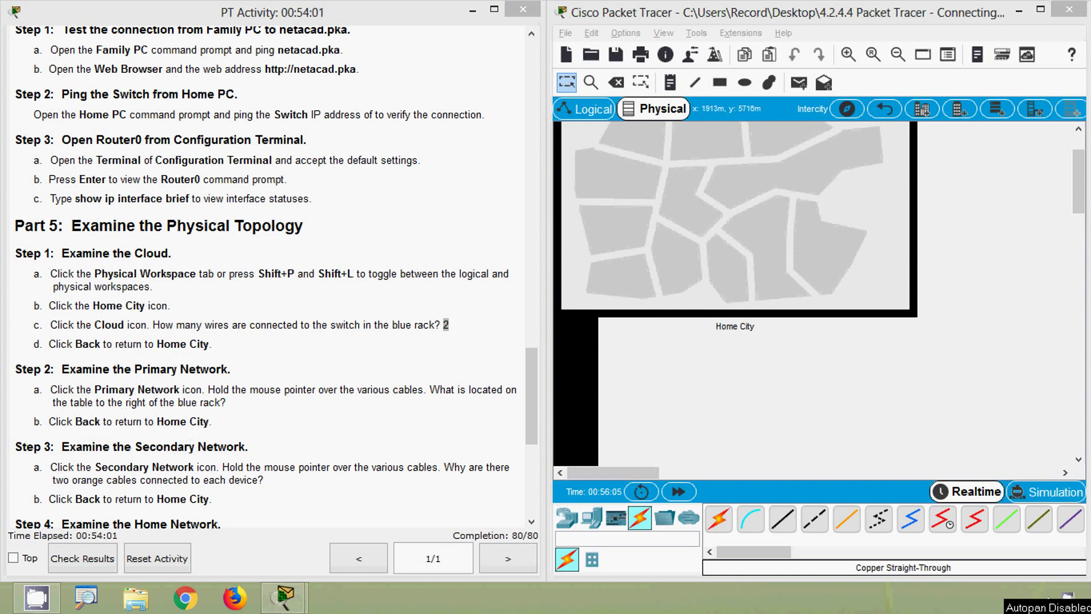
Open the Primary Network in Home City and examine the cables attached to Router0 in the rack
left_click(738, 259)
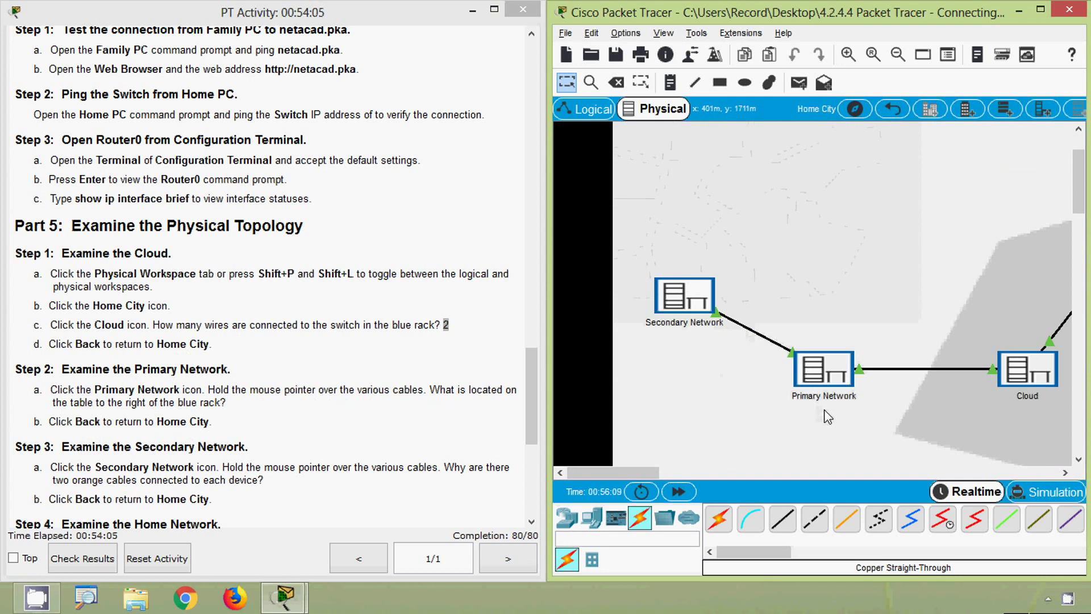
left_click(824, 370)
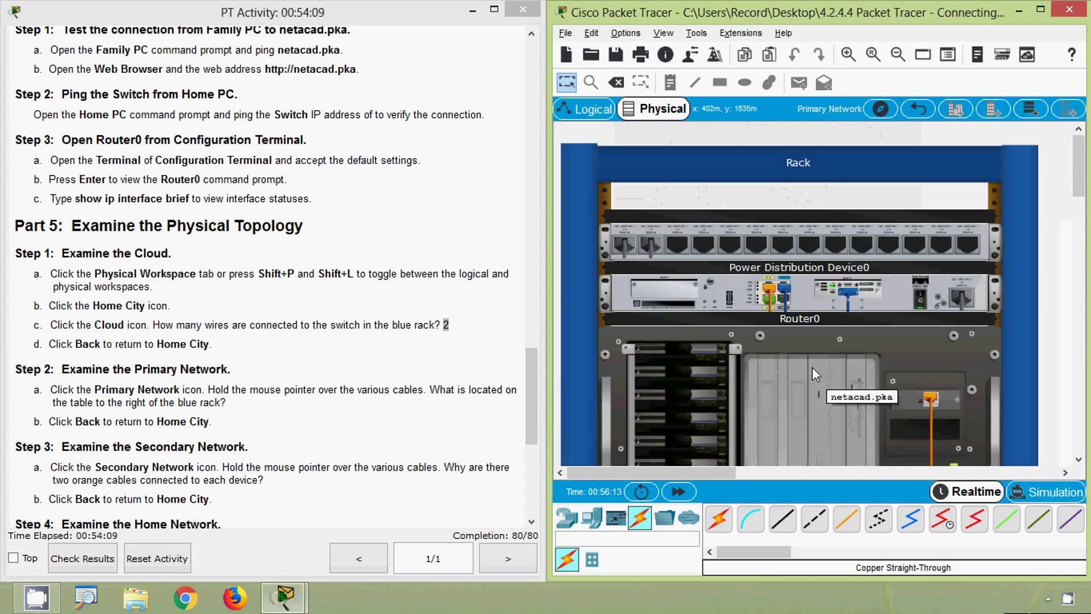
mouse_move(767, 295)
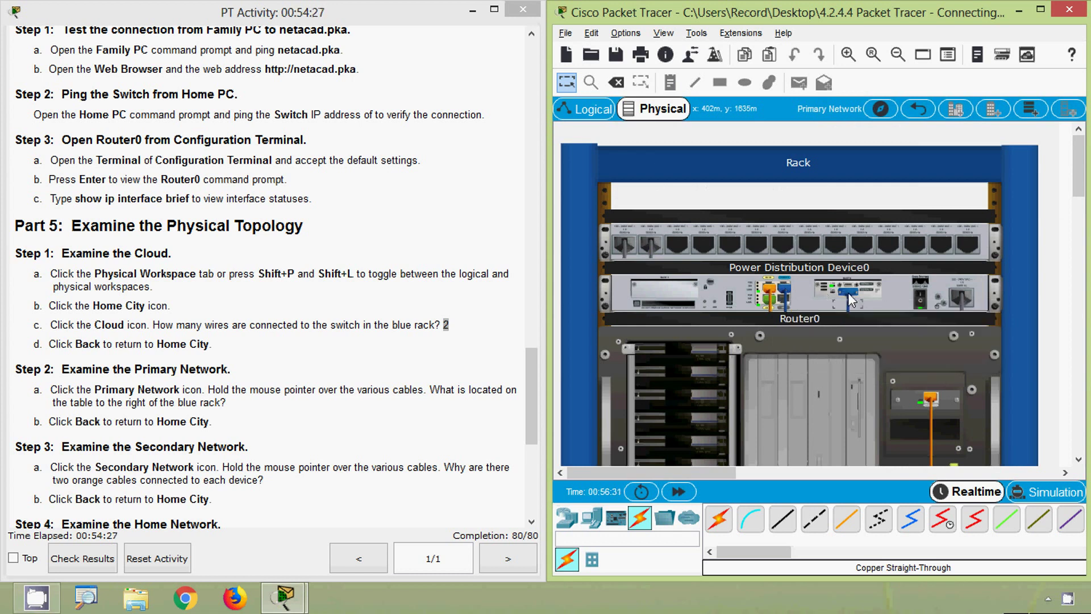
mouse_move(849, 297)
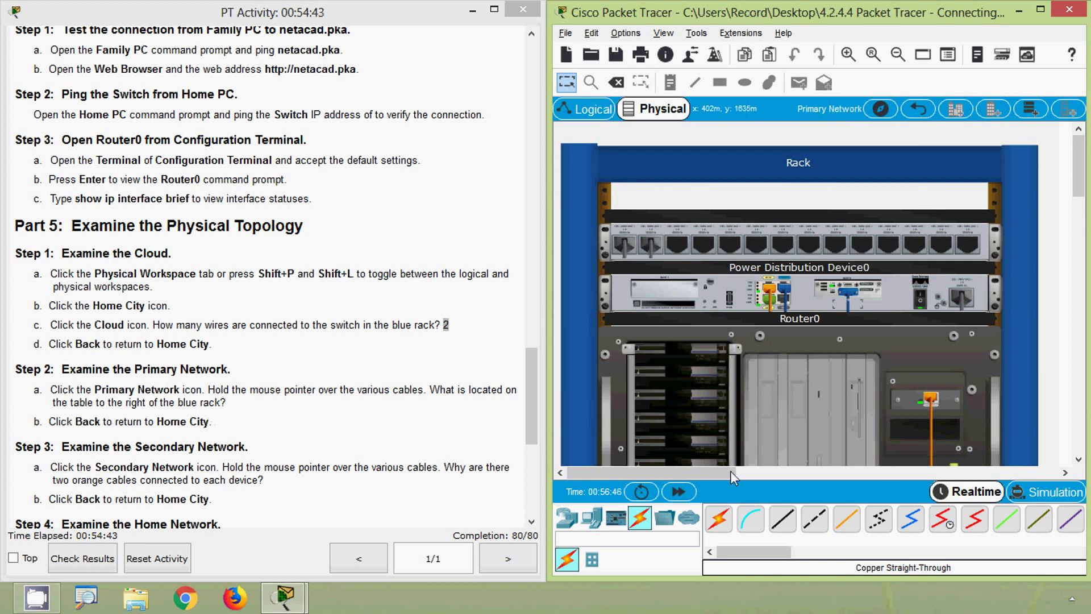
Examine the equipment on the table beside the Primary Network's blue rack and return to Home City
left_click_drag(711, 473, 784, 473)
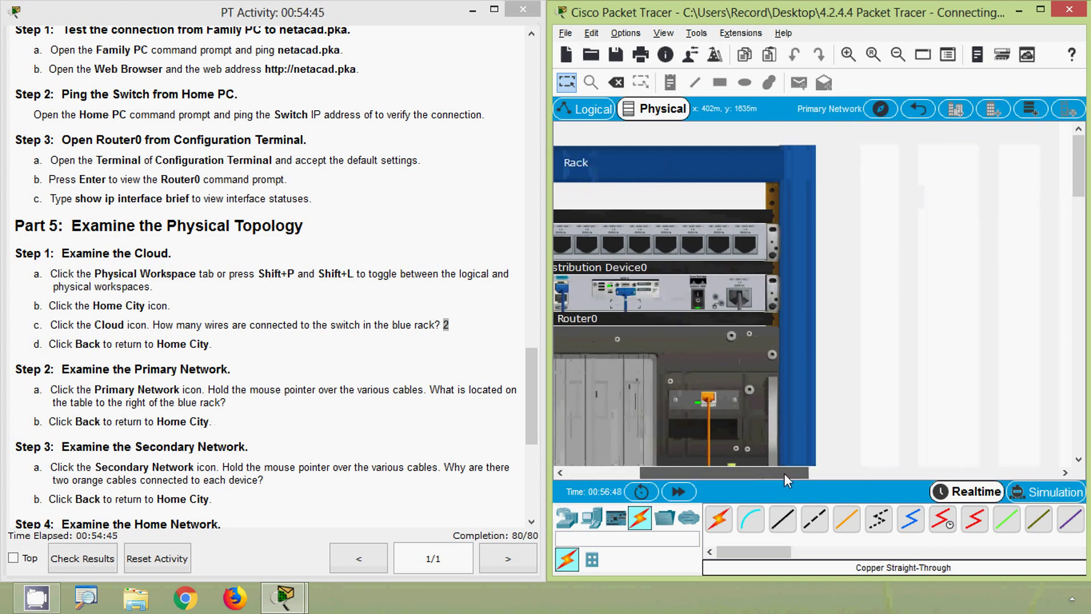
left_click_drag(1078, 184, 1084, 302)
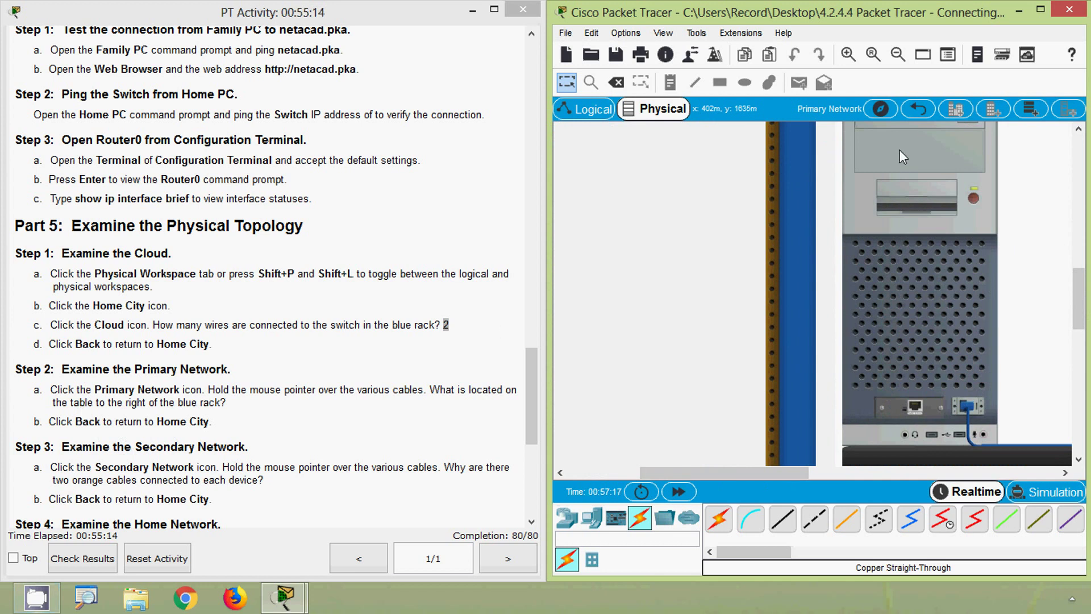
left_click(916, 110)
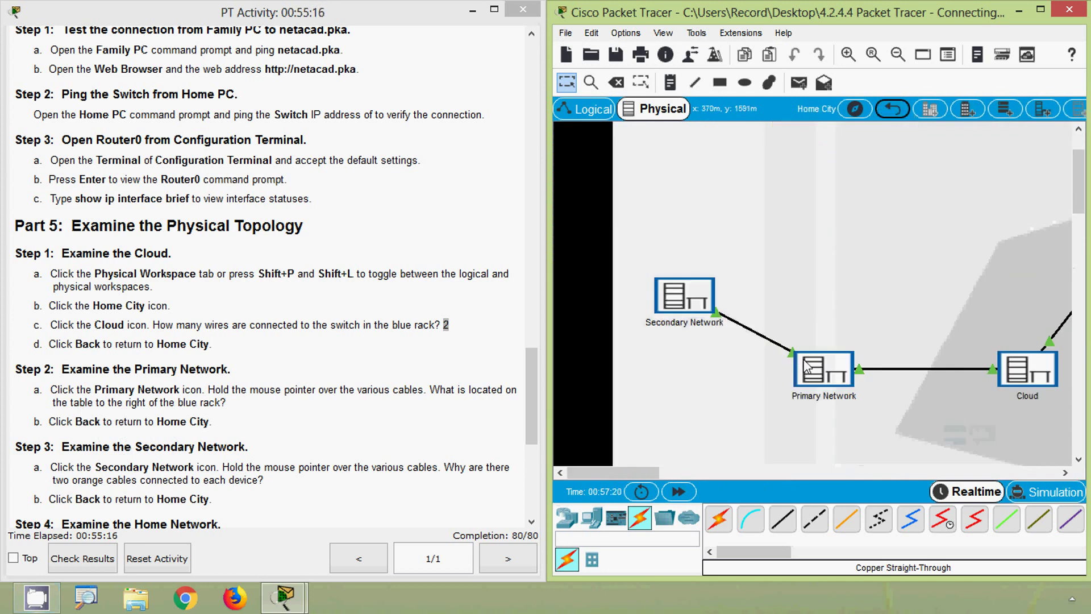
Examine the orange and serial cables on Router1 and the Switch in the Secondary Network and return to Home City
left_click(227, 398)
scroll(227, 398, "down", 4)
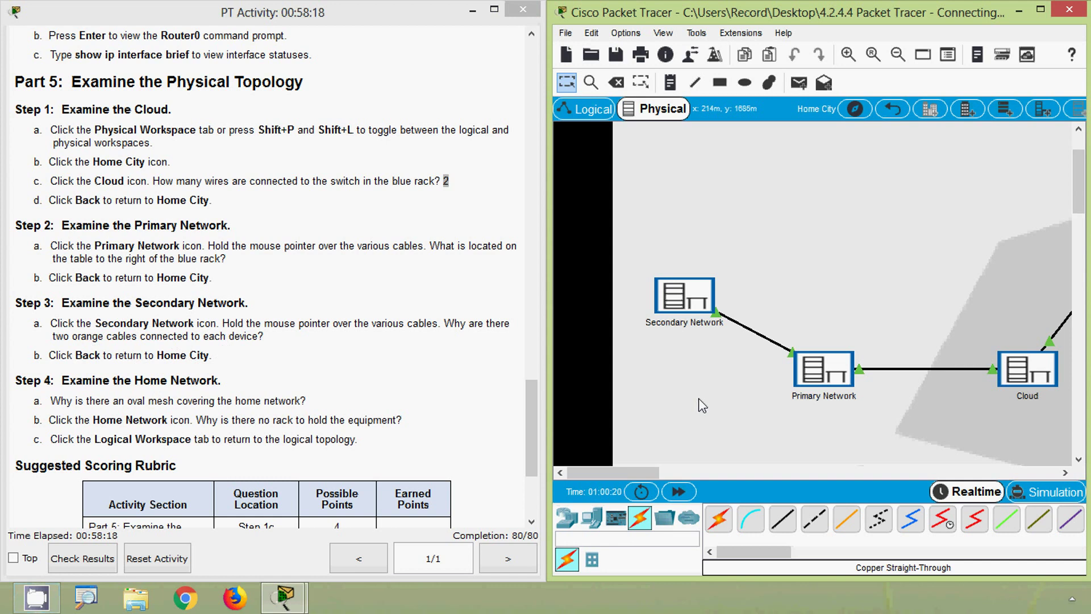
left_click(679, 302)
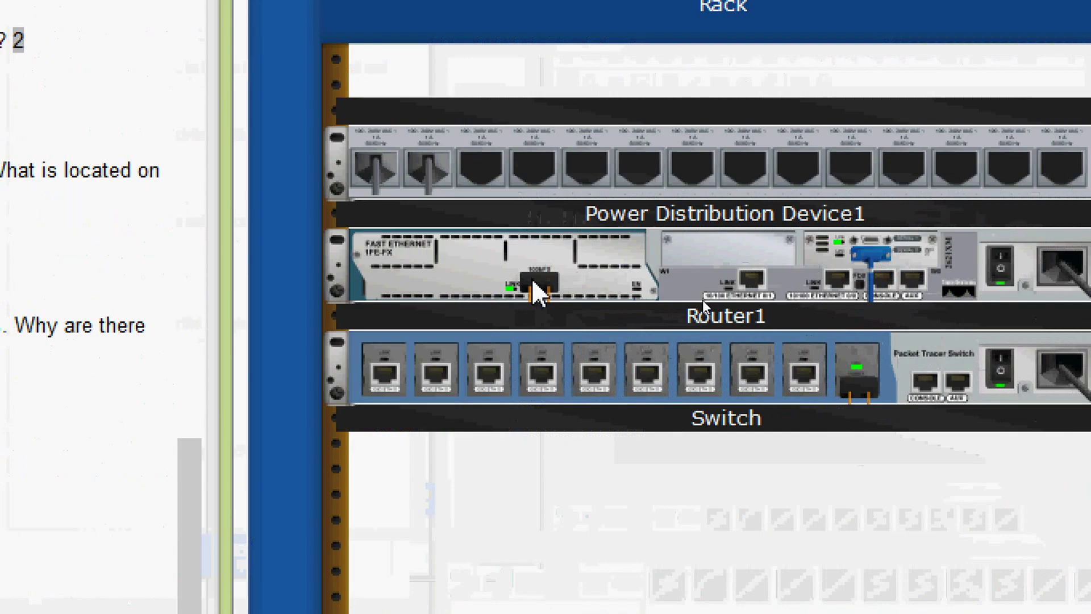
mouse_move(534, 281)
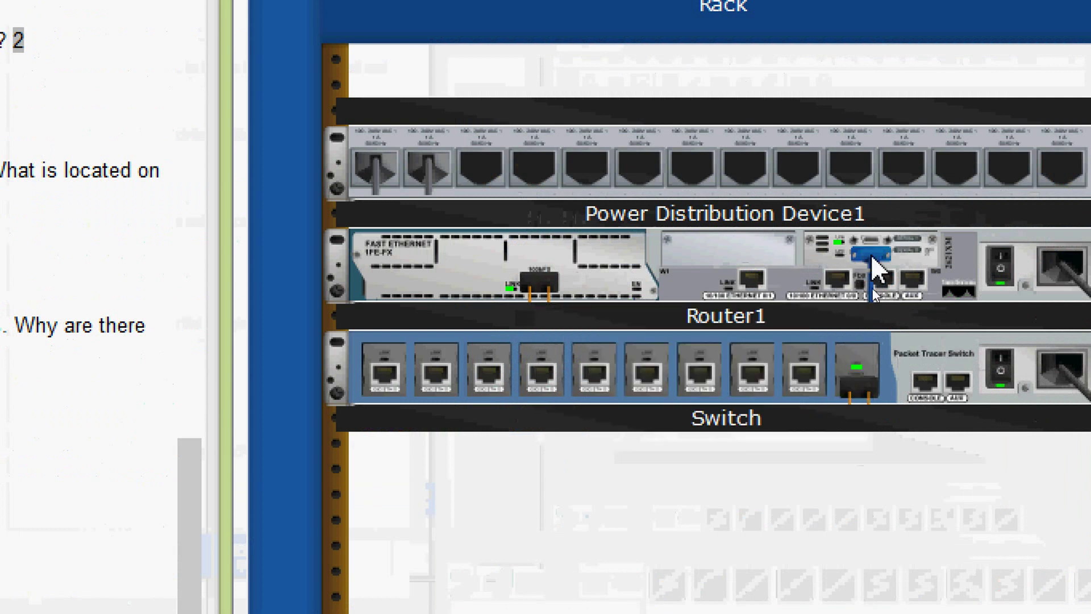
mouse_move(871, 267)
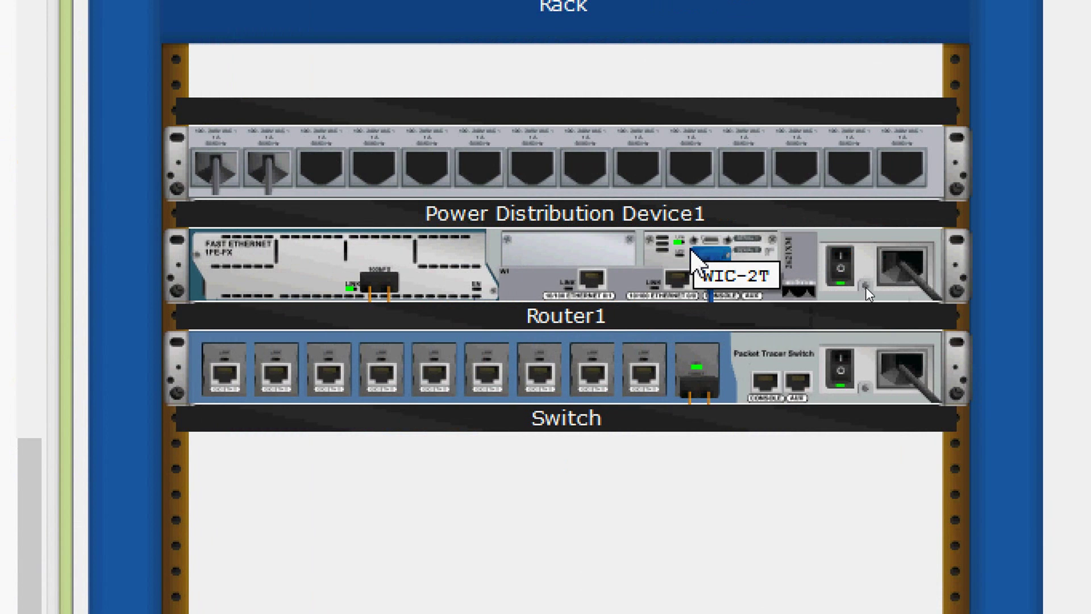
mouse_move(702, 261)
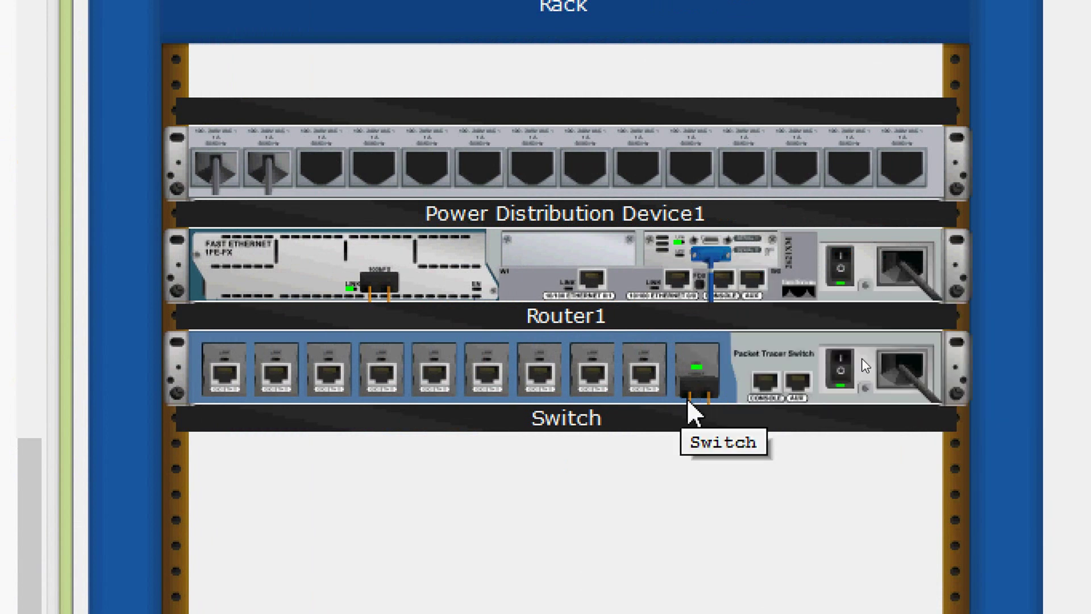
mouse_move(698, 391)
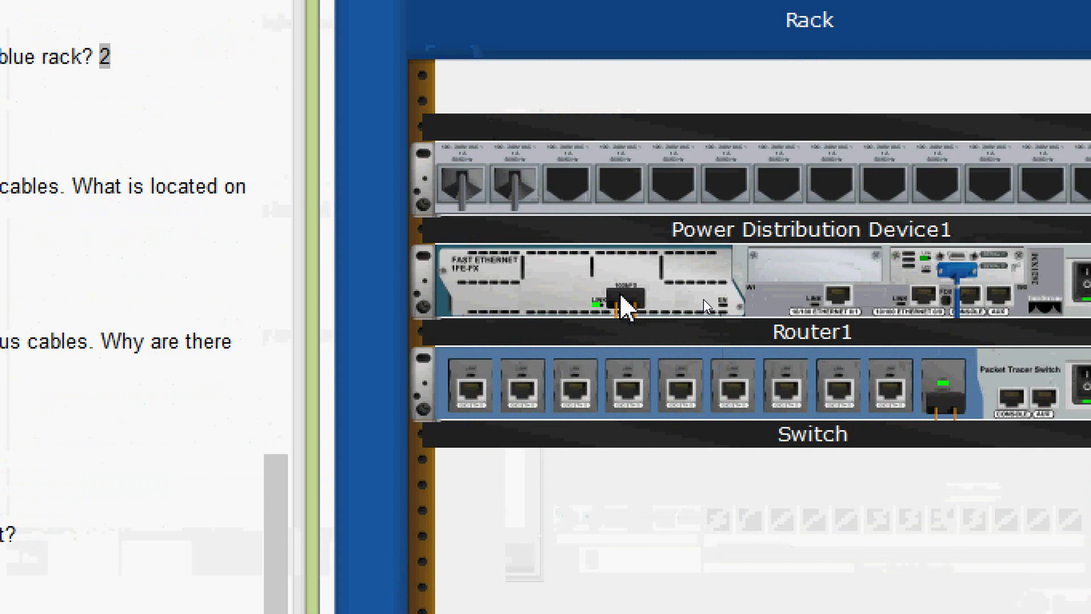
mouse_move(621, 295)
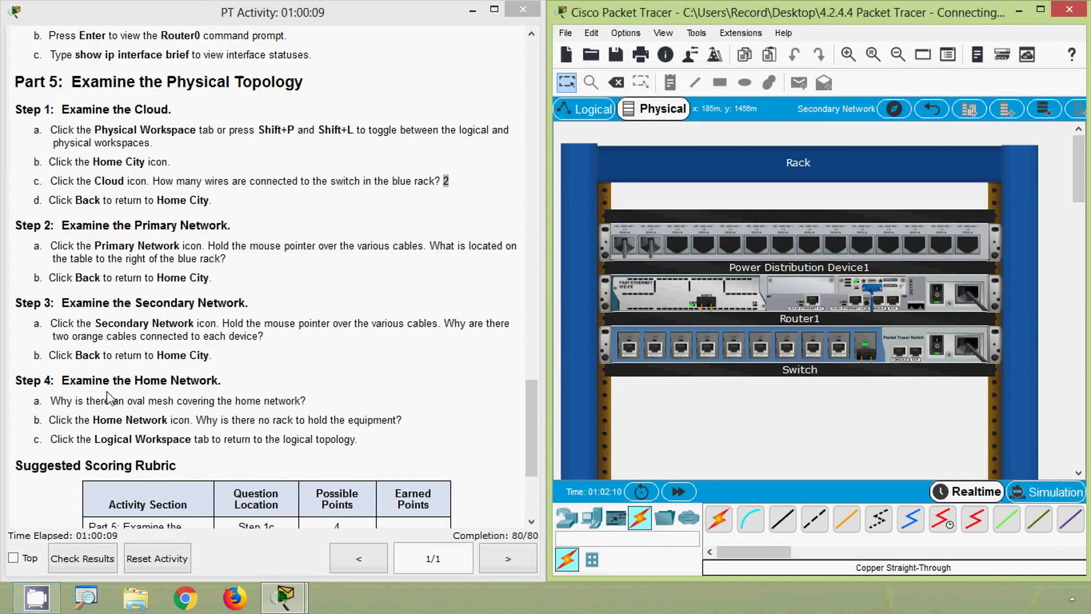
left_click(926, 111)
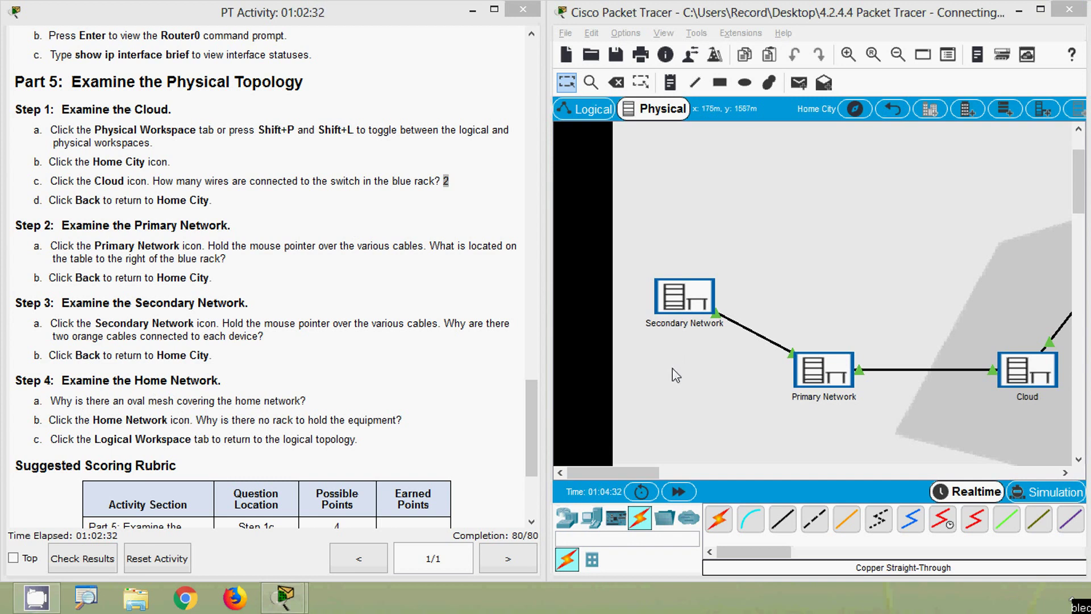
Examine the mesh area covering the Home Network in Home City and read the Step 4 questions
left_click(628, 471)
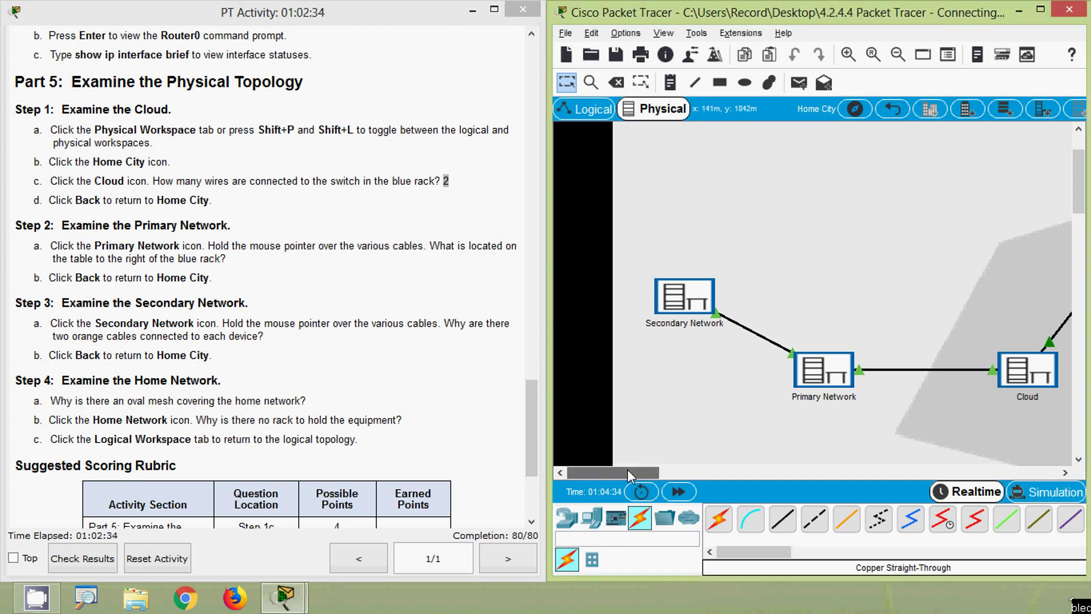
left_click_drag(628, 470, 693, 466)
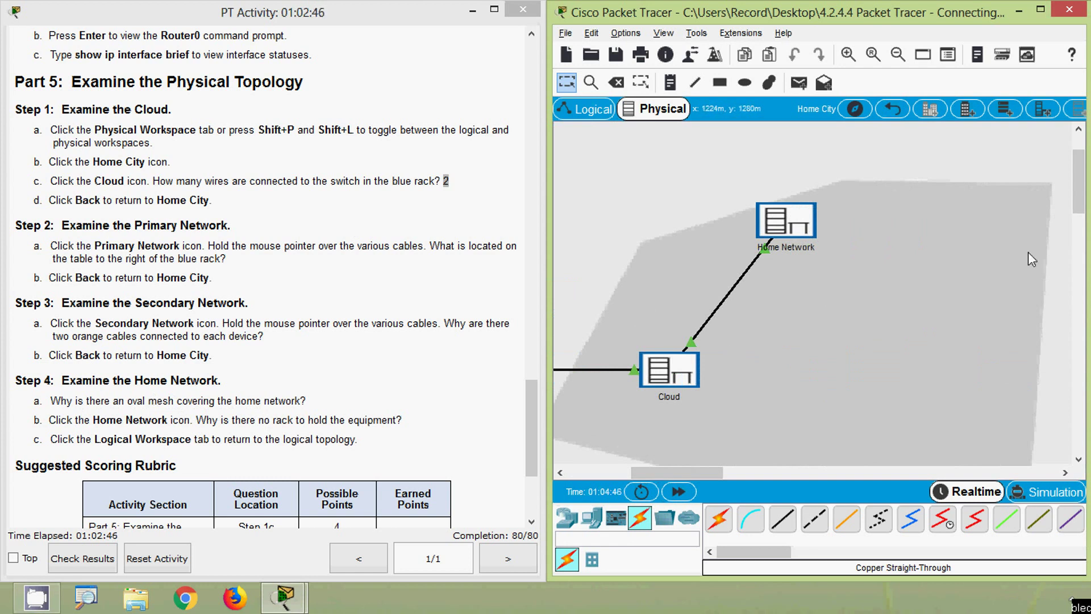
scroll(846, 403, "down", 2)
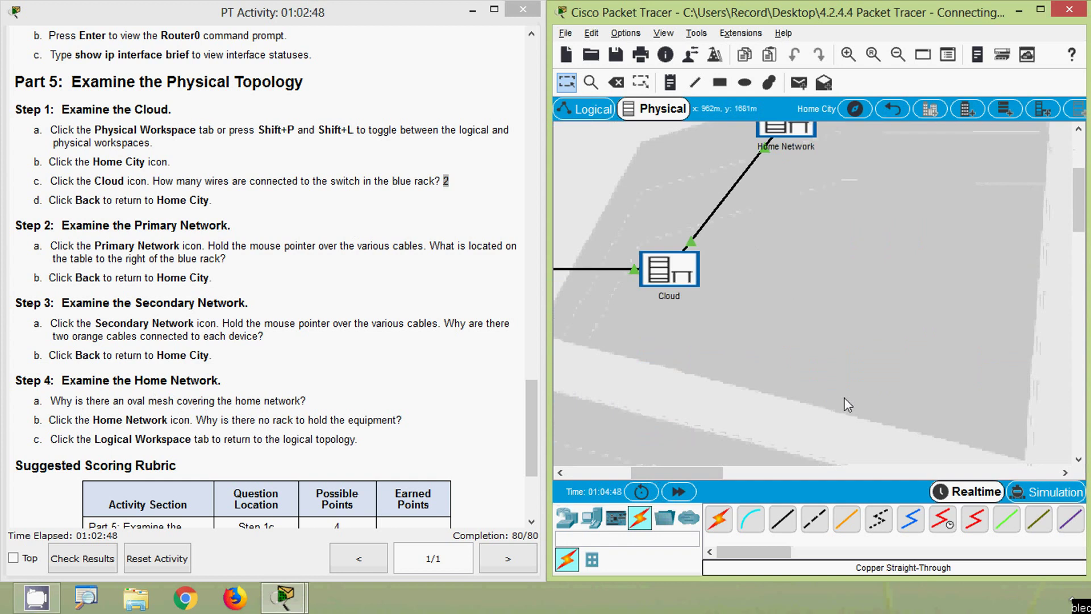
scroll(846, 403, "up", 3)
left_click(341, 524)
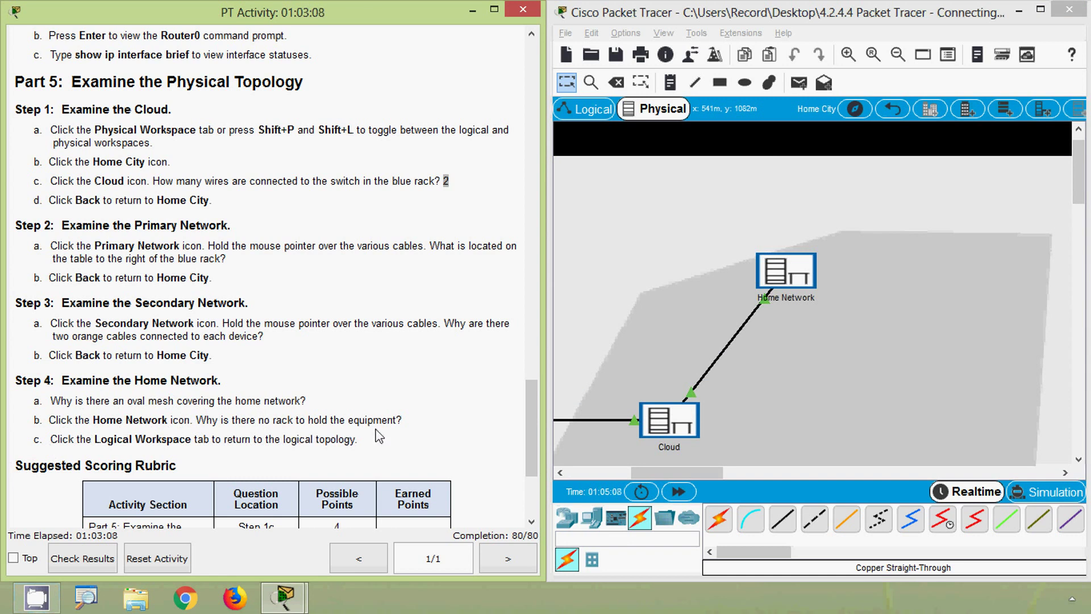
left_click(865, 367)
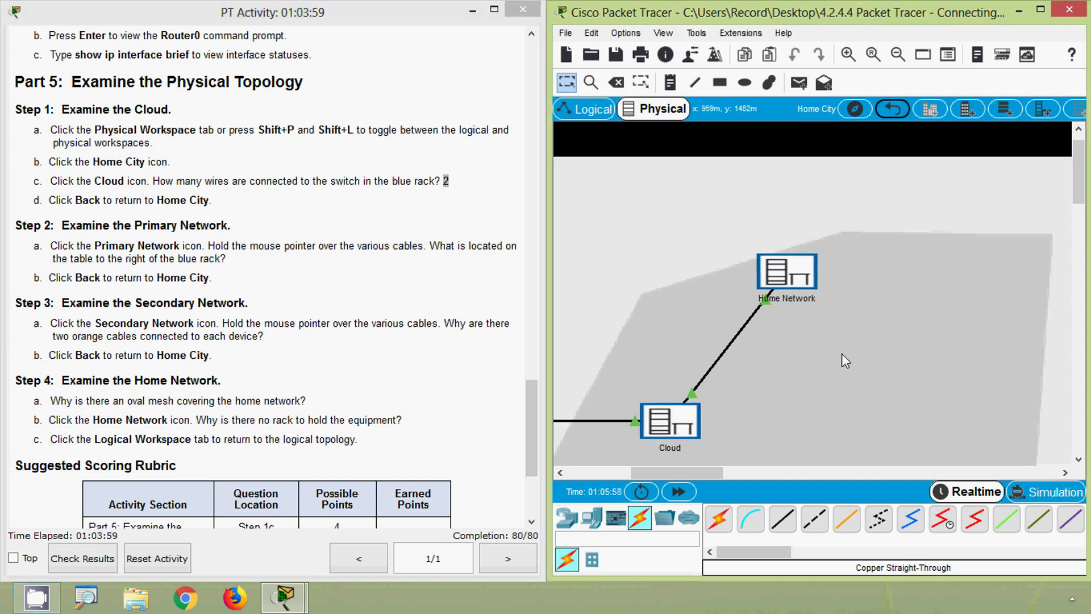
Open the Home Network, examine how its equipment is placed without a rack, and return to Home City
left_click(788, 274)
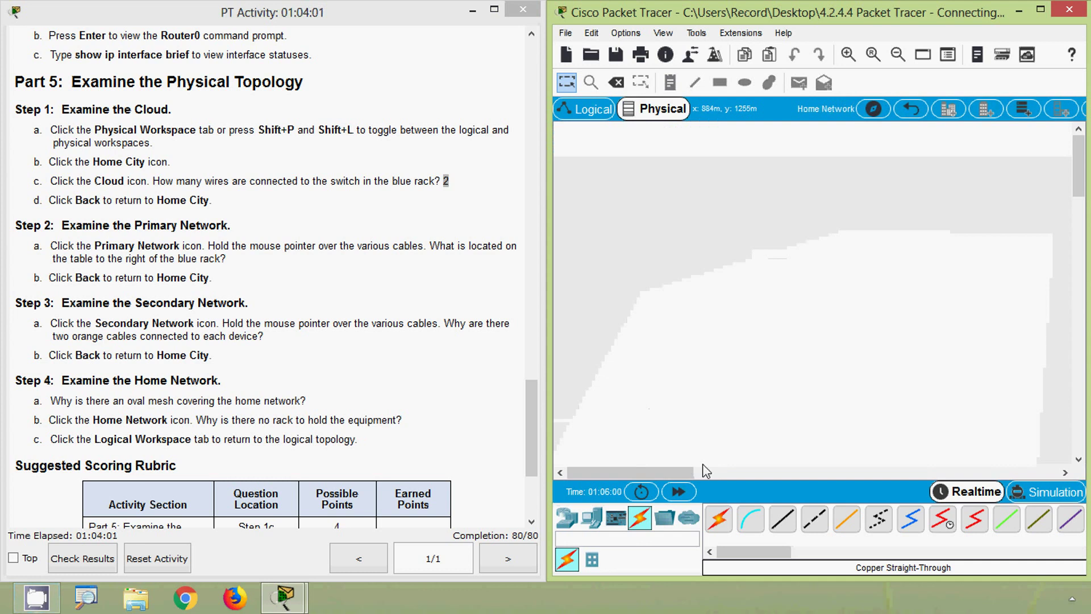
left_click_drag(669, 471, 1032, 482)
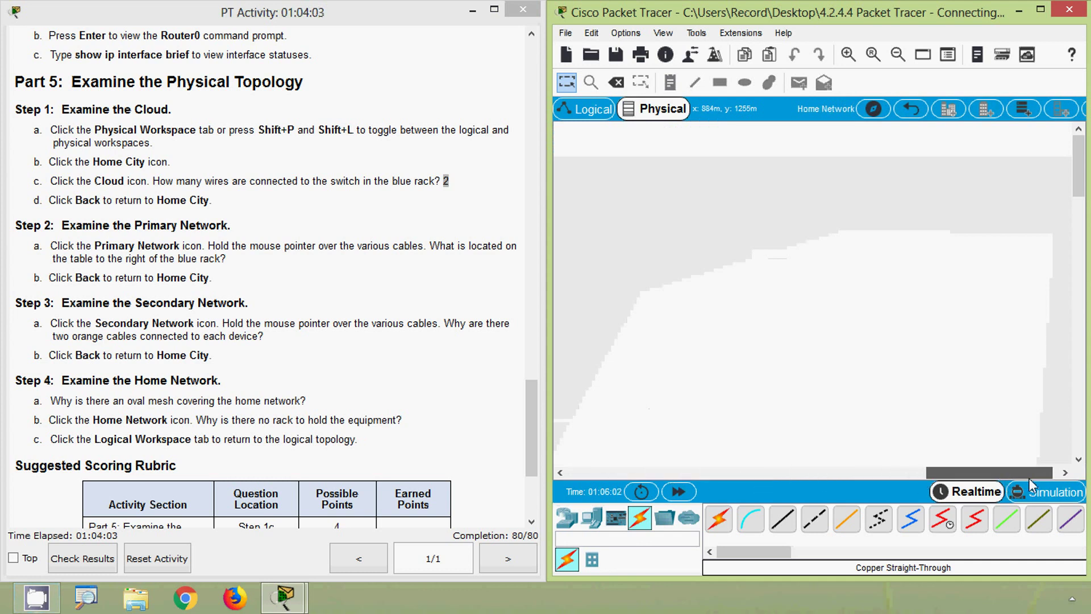
left_click_drag(1079, 190, 1080, 291)
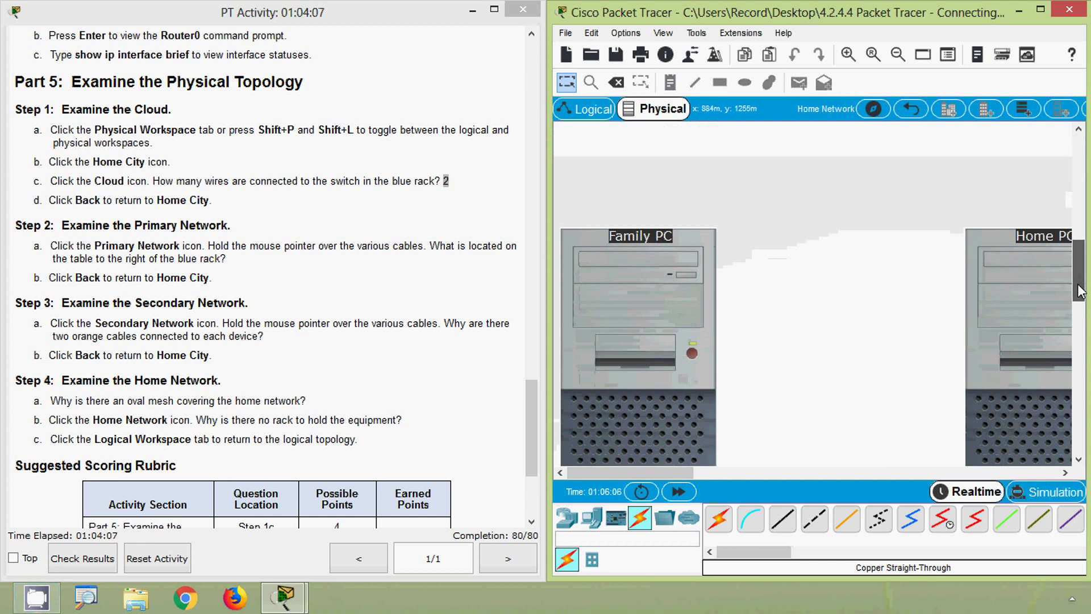
mouse_move(659, 472)
left_mouse_down()
mouse_move(710, 474)
mouse_move(657, 492)
left_mouse_up()
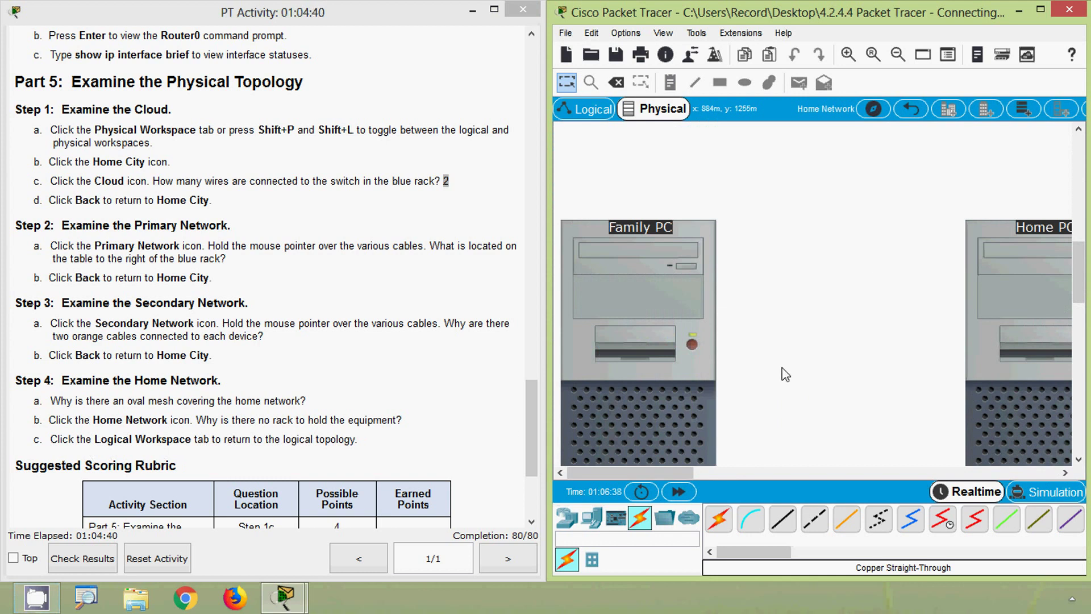
left_click(912, 111)
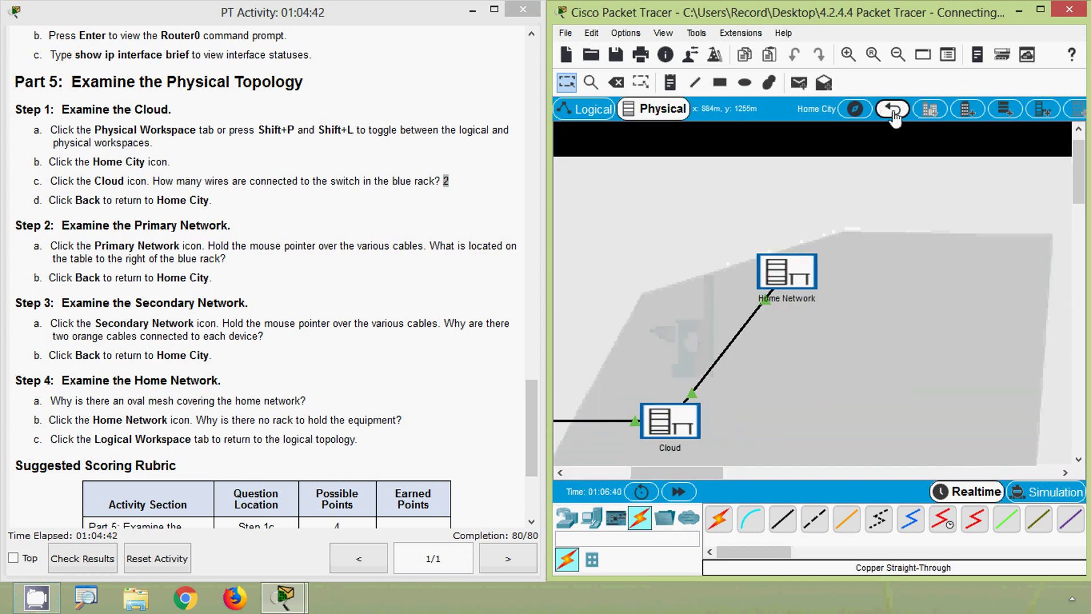
Return to the logical topology and go back to the Addressing Table at the start of the activity instructions
left_click(893, 112)
left_click(587, 111)
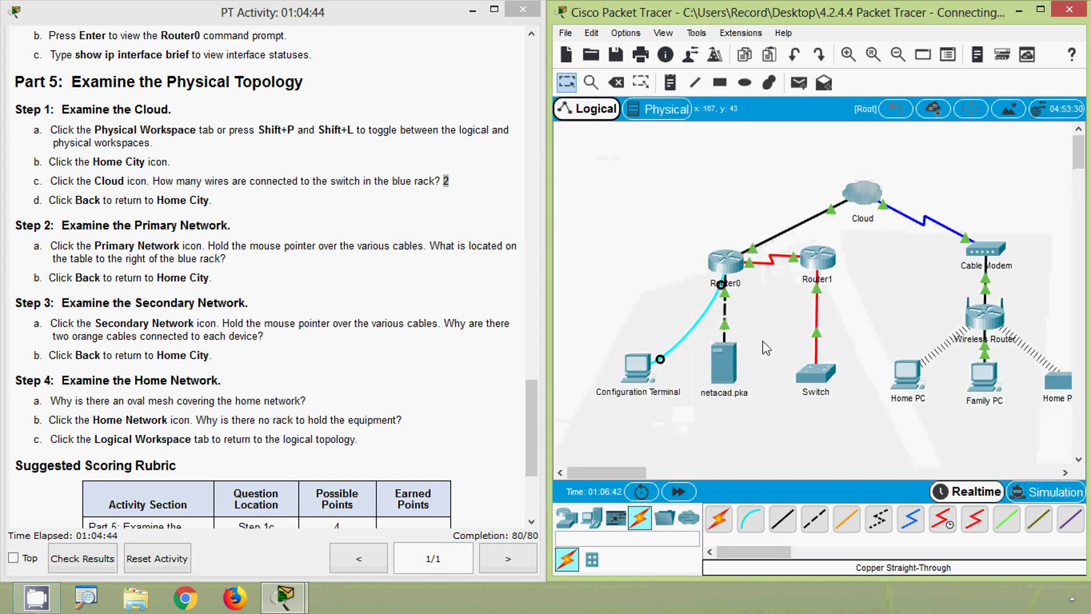
left_click_drag(608, 477, 613, 477)
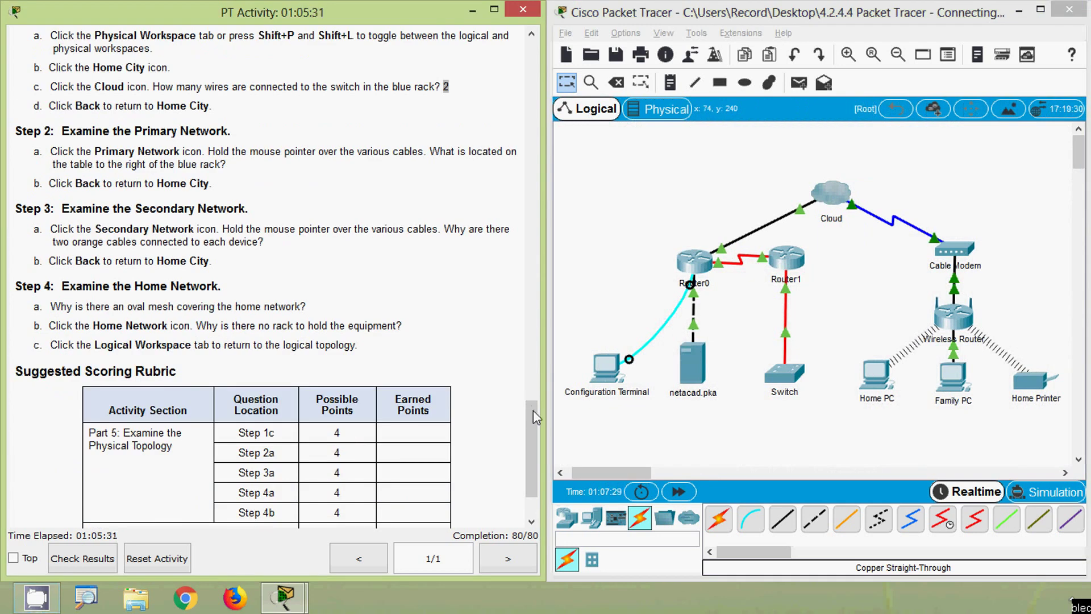
left_click_drag(533, 410, 533, 52)
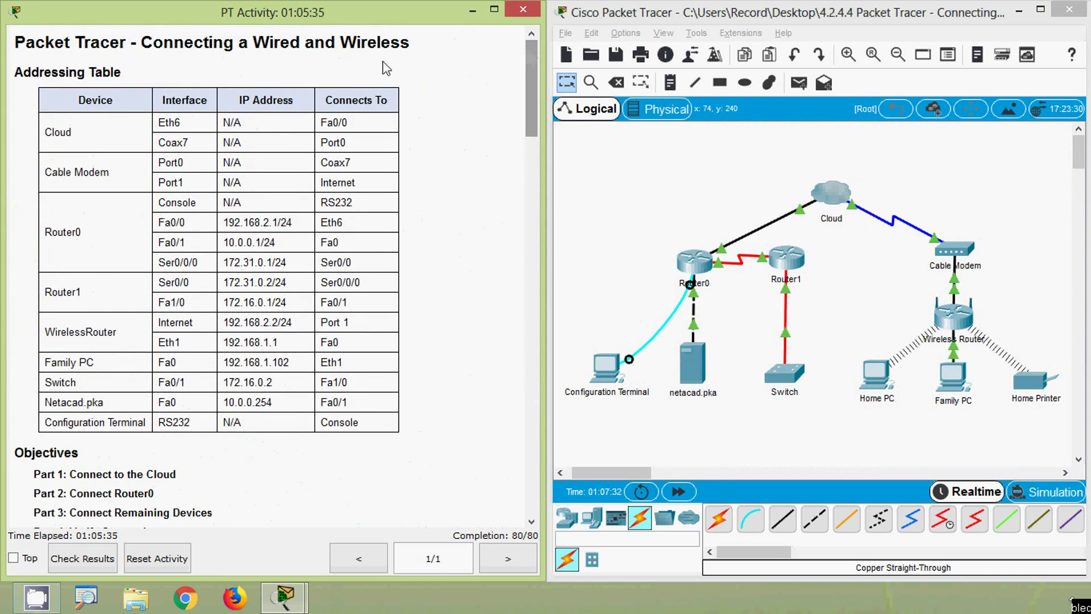